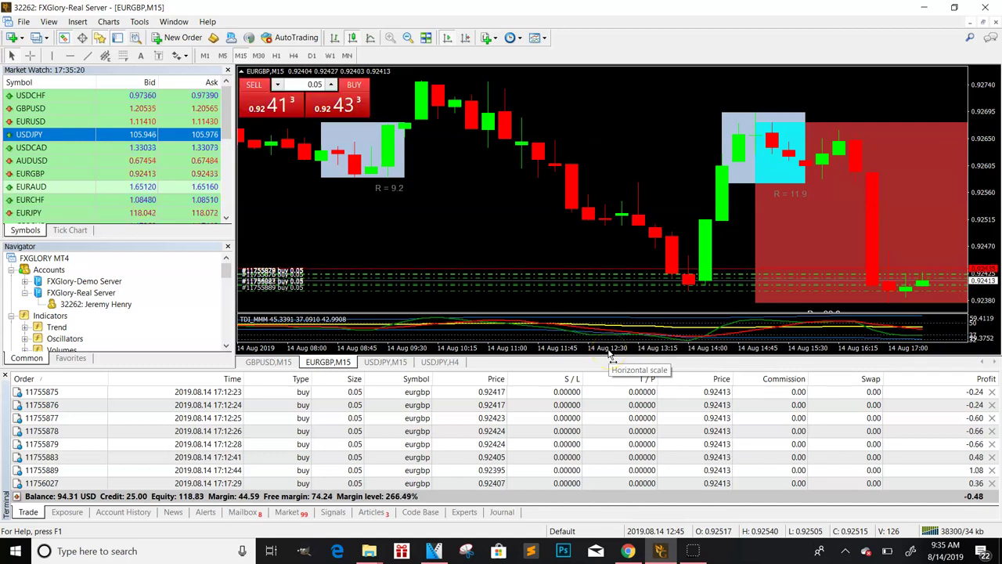
# - Turn off the period separators on the EURGBP M15 chart
pyautogui.click(411, 39)
pyautogui.click(410, 39)
pyautogui.click(408, 39)
pyautogui.click(406, 40)
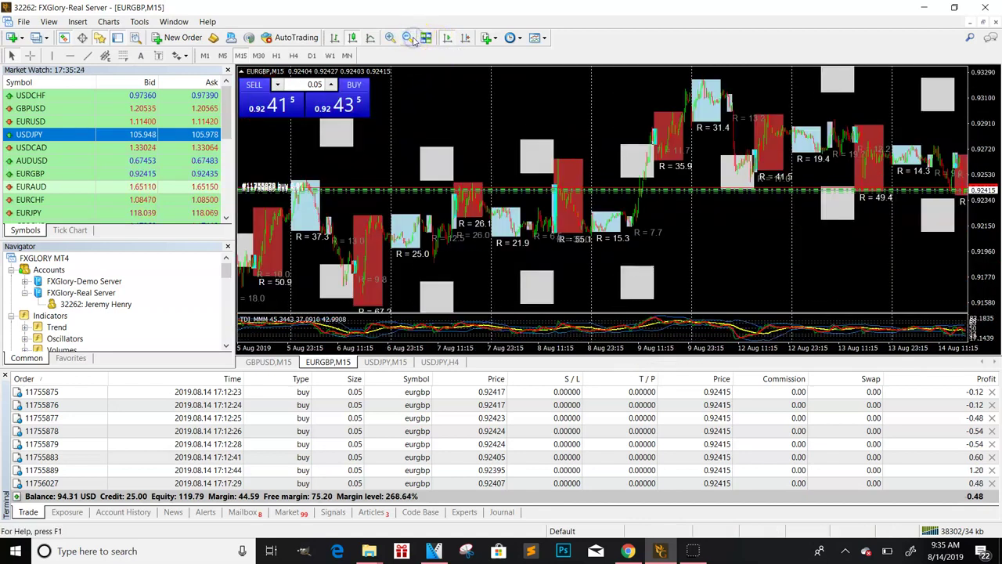
pyautogui.click(389, 38)
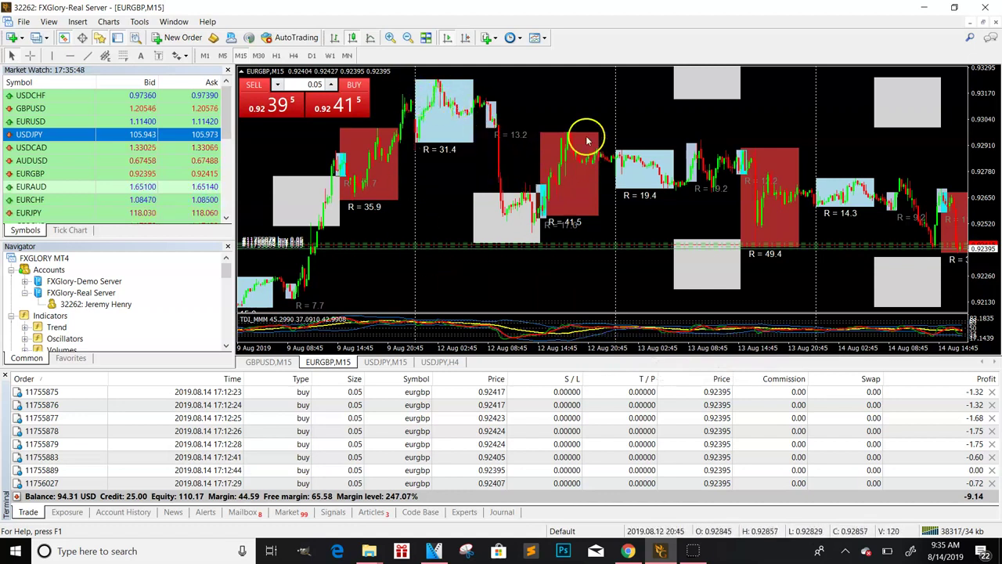
pyautogui.rightClick(602, 97)
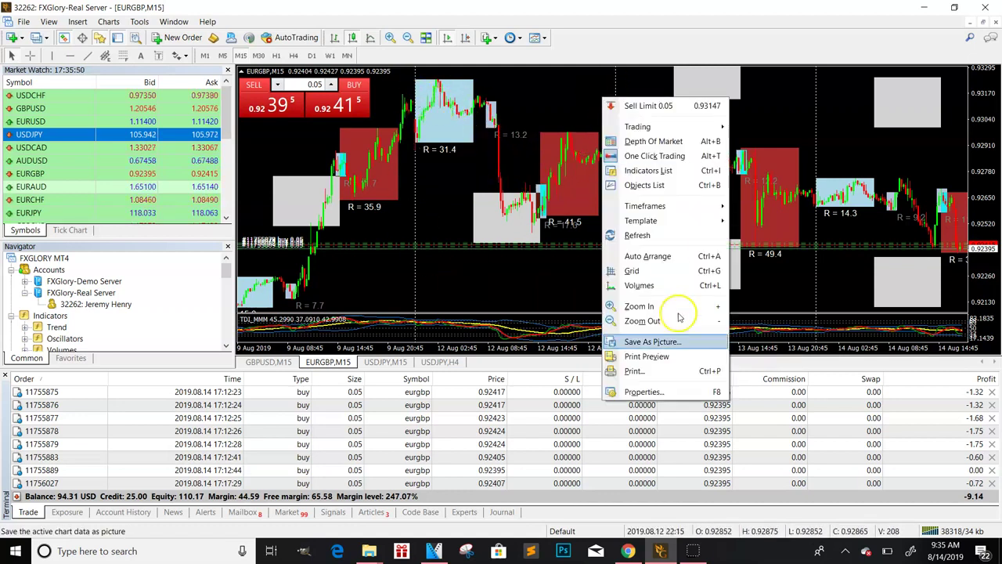
pyautogui.click(649, 391)
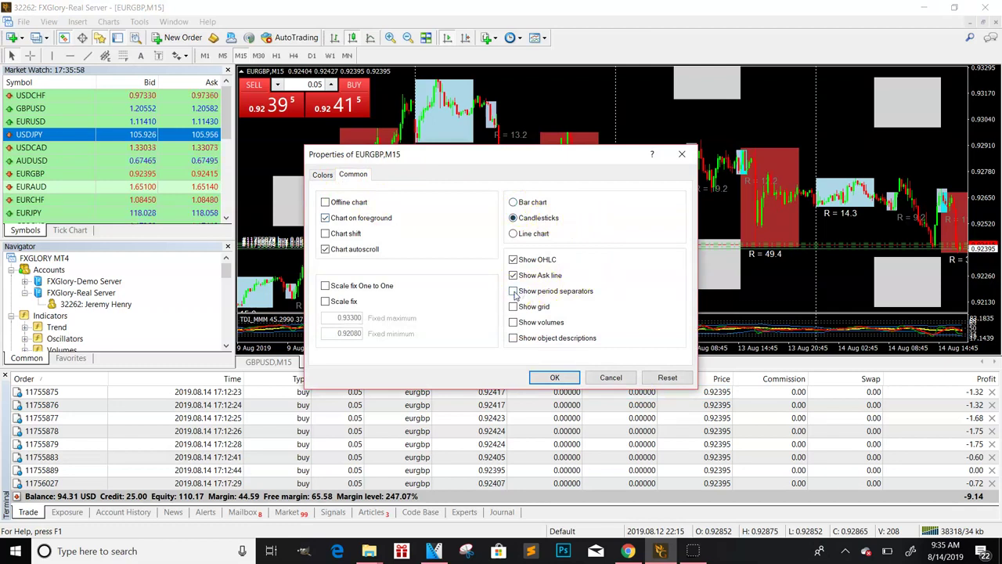
pyautogui.click(555, 377)
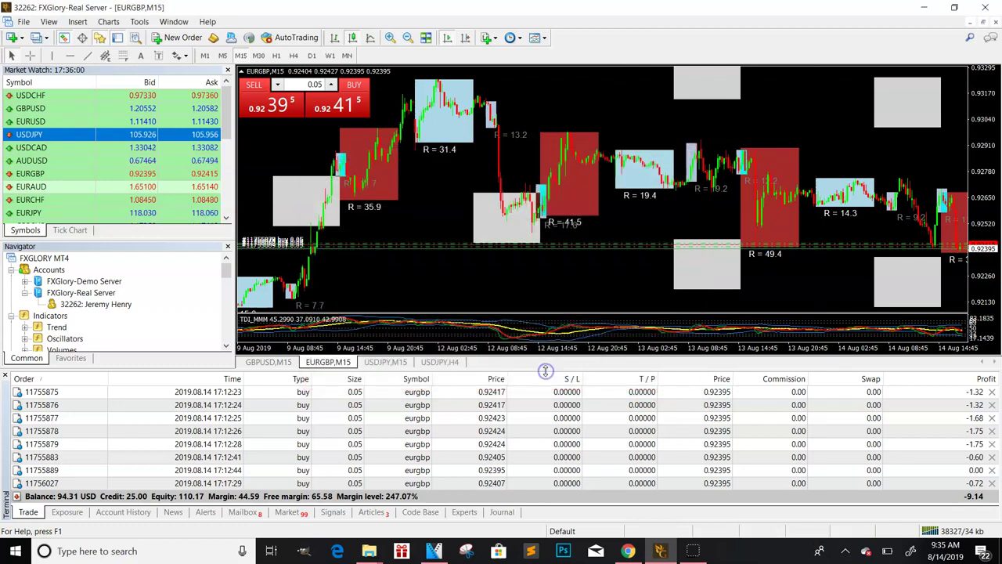
# - Turn on the period separators in the EURGBP M15 chart's properties
pyautogui.click(556, 145)
pyautogui.rightClick(556, 145)
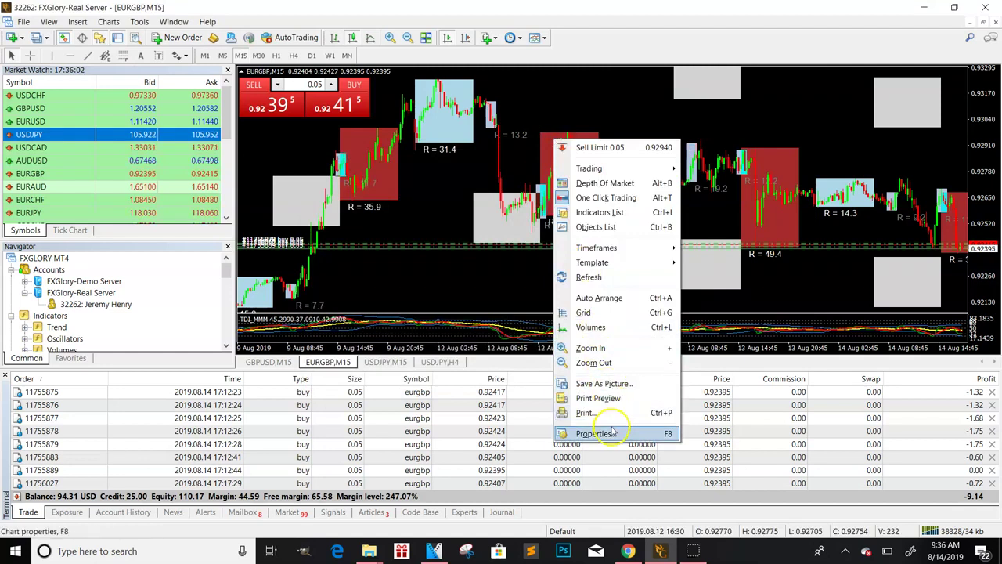
pyautogui.click(609, 433)
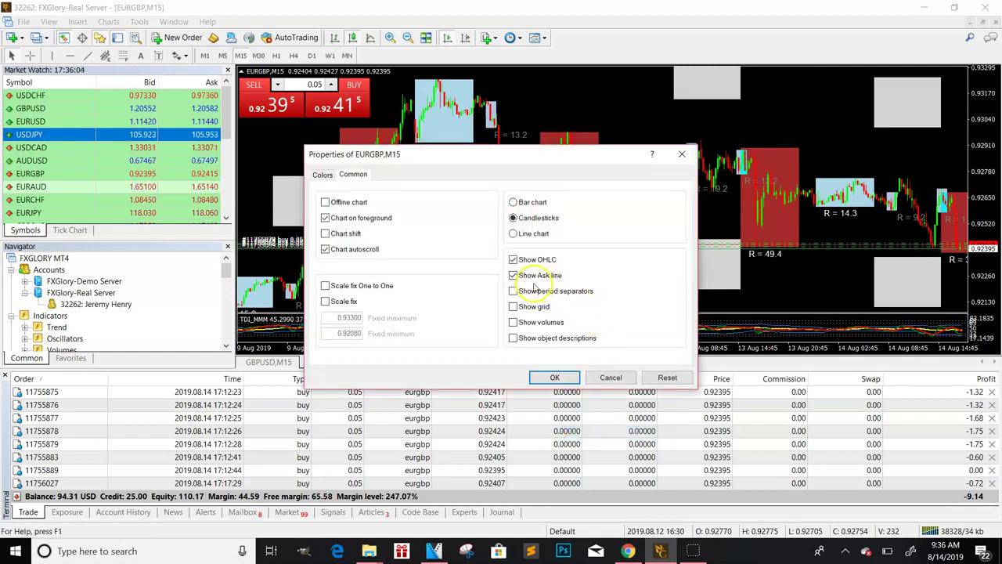
pyautogui.click(515, 292)
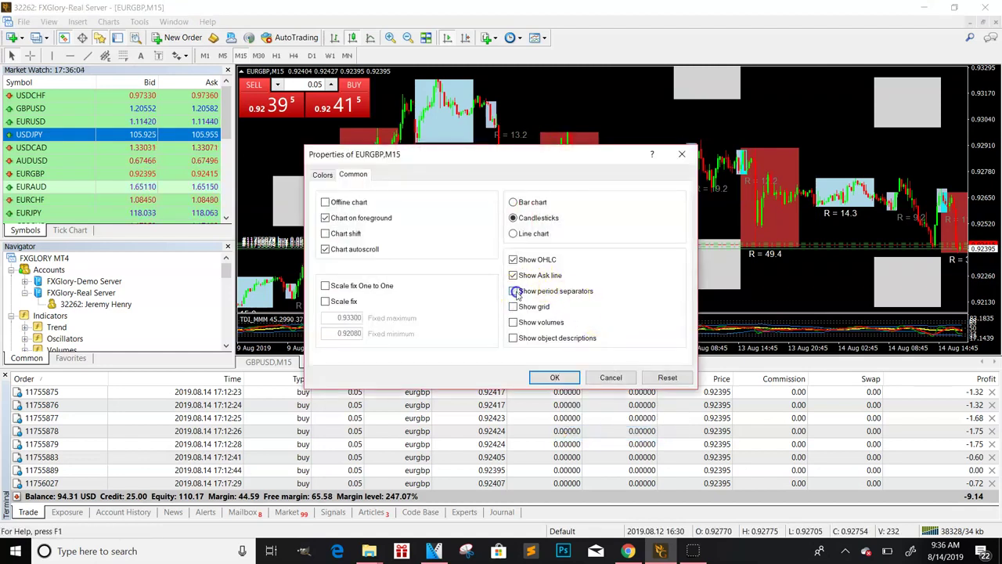
pyautogui.click(556, 377)
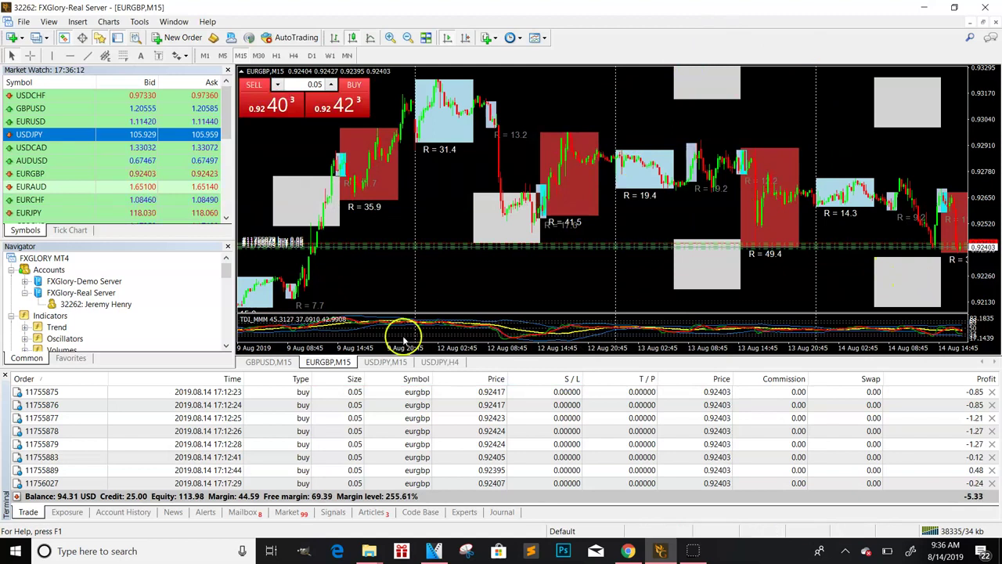
# - Review the closed trades and their profits in the account history down to the summary, and return to the open trades
pyautogui.click(104, 513)
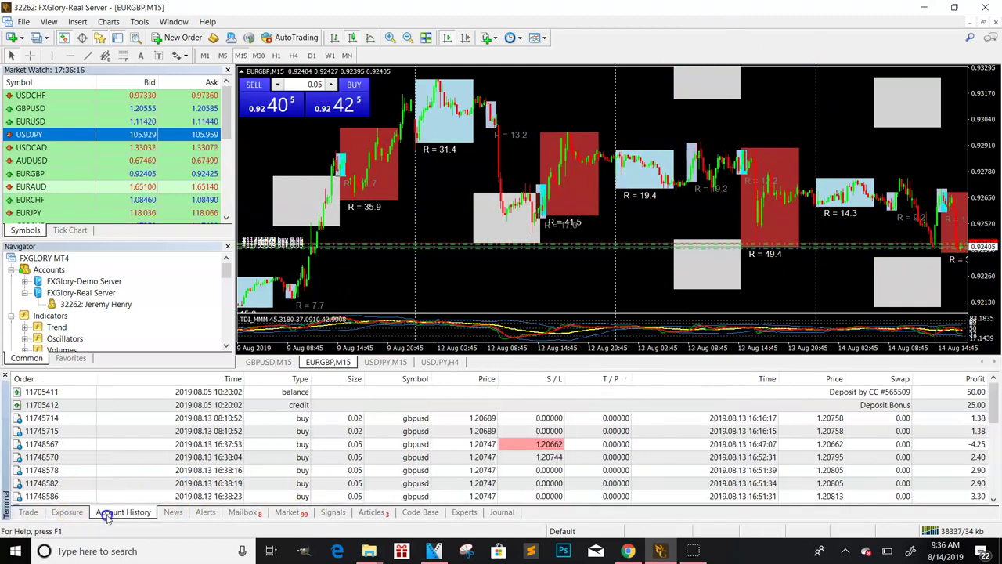
pyautogui.scroll(-5, 971, 446)
pyautogui.click(971, 444)
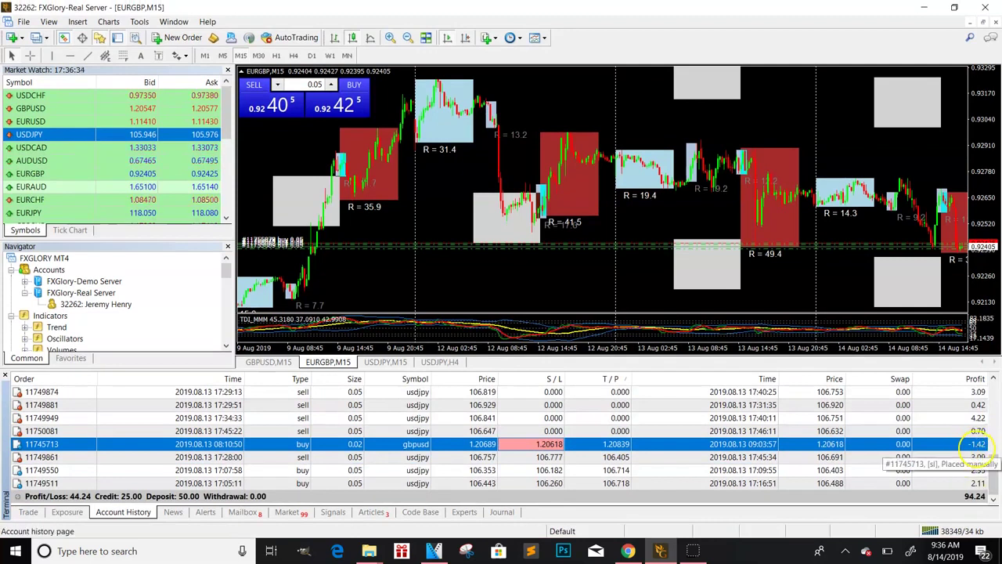
pyautogui.scroll(10, 959, 444)
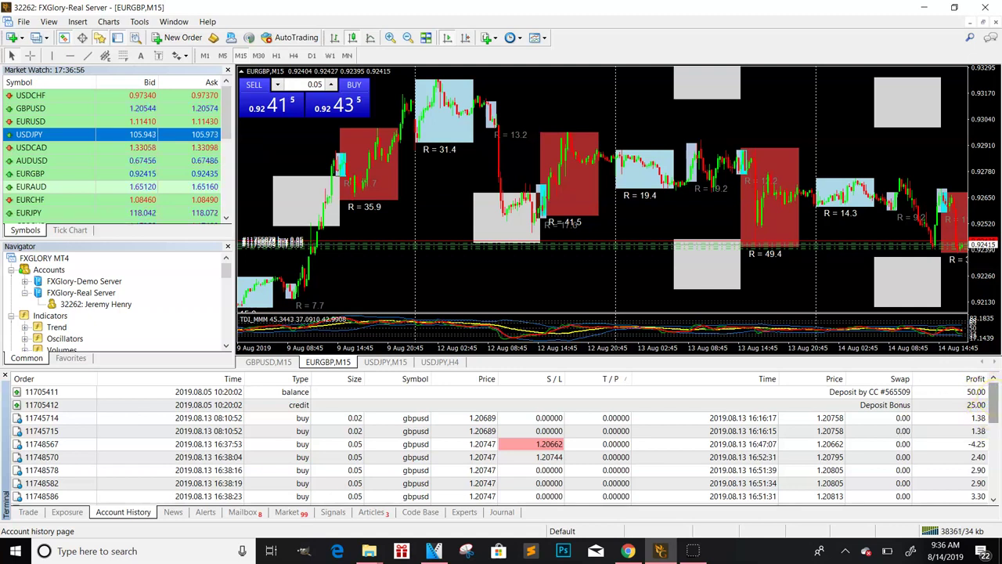
pyautogui.scroll(-1, 501, 444)
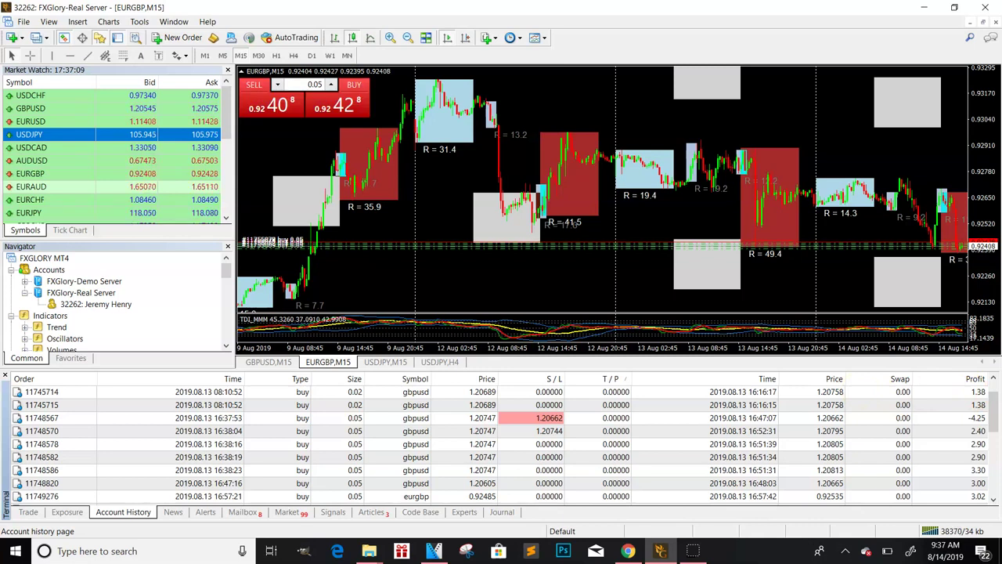
pyautogui.scroll(2, 711, 399)
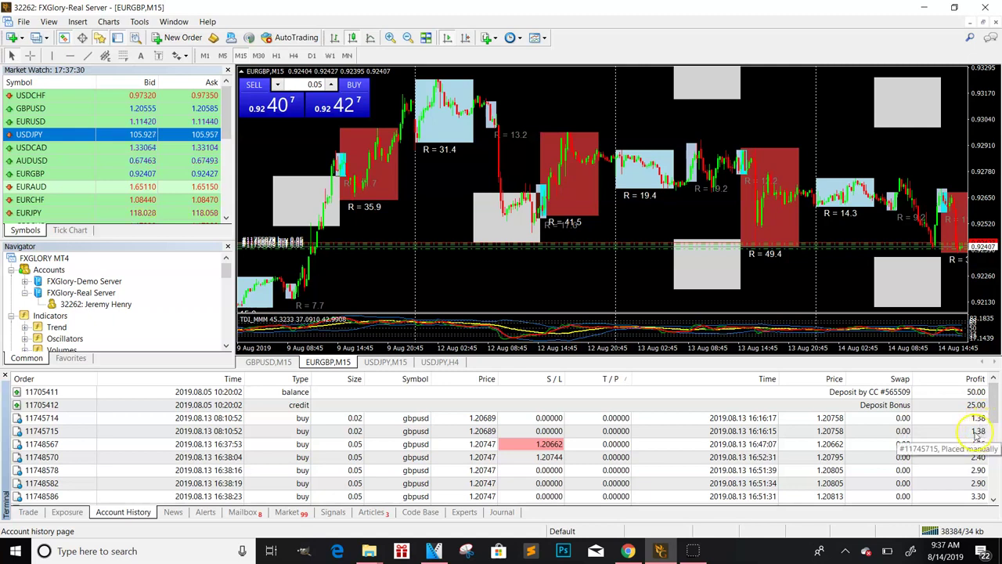
pyautogui.scroll(-2, 980, 429)
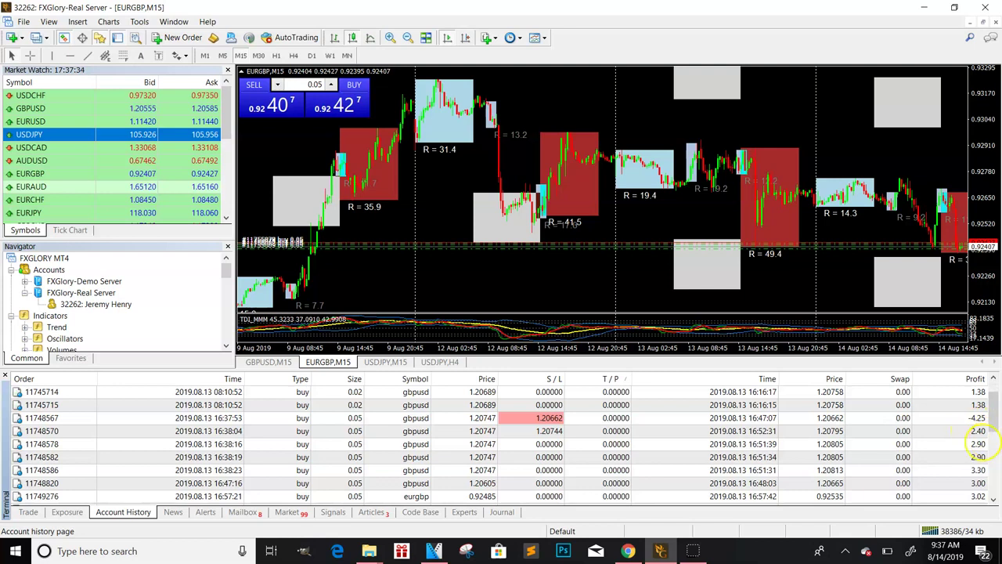
pyautogui.scroll(-2, 982, 443)
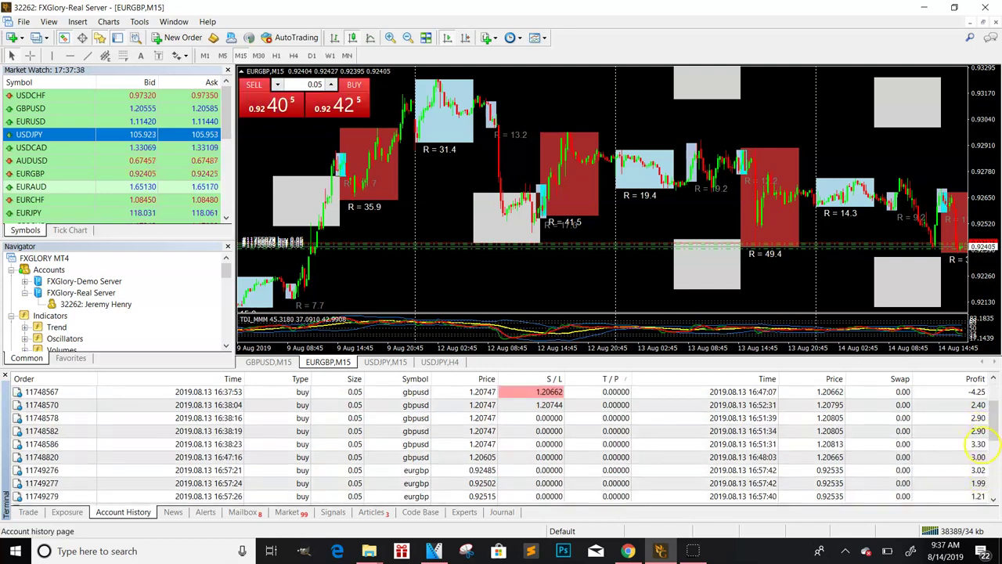
pyautogui.scroll(-8, 985, 450)
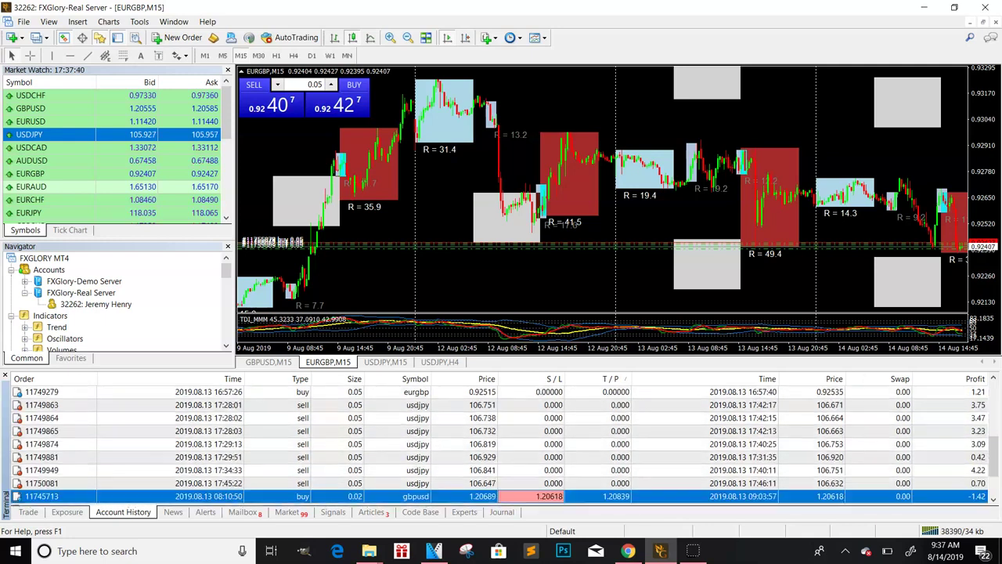
pyautogui.scroll(-4, 971, 444)
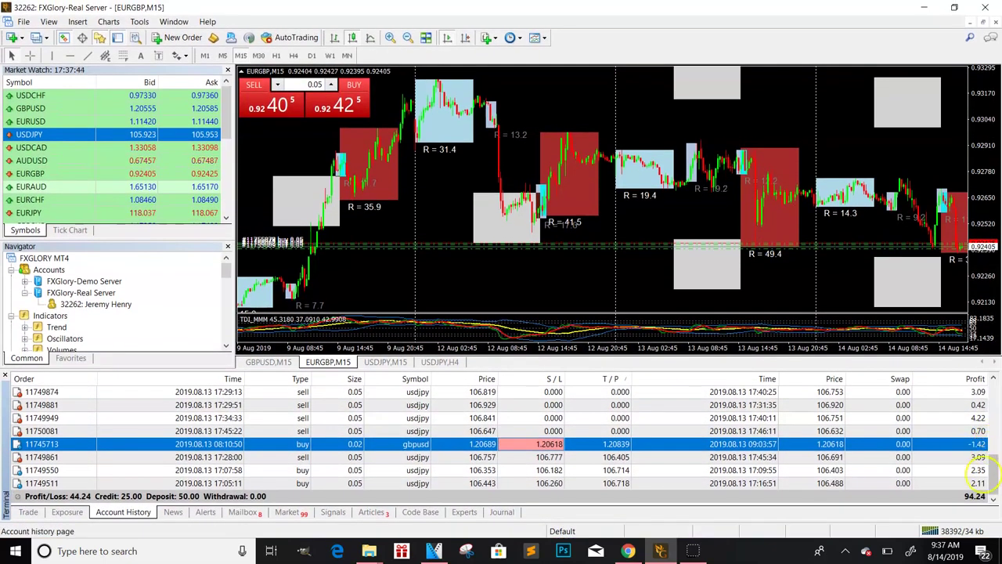
pyautogui.scroll(15, 979, 468)
pyautogui.click(28, 511)
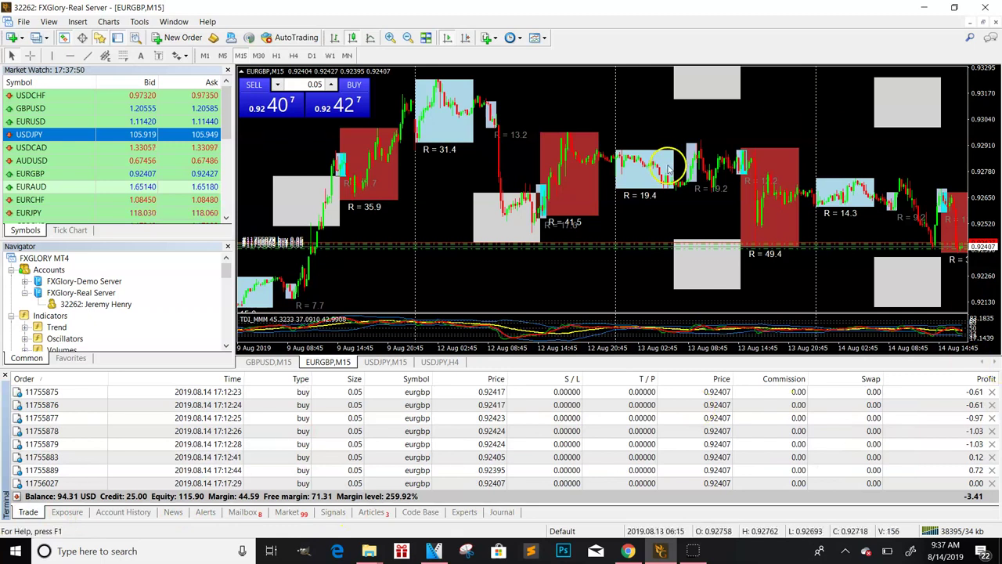
# - Examine the EURGBP M15 chart at several zoom levels, comparing the past days' sessions with the latest candles
pyautogui.click(390, 37)
pyautogui.click(389, 37)
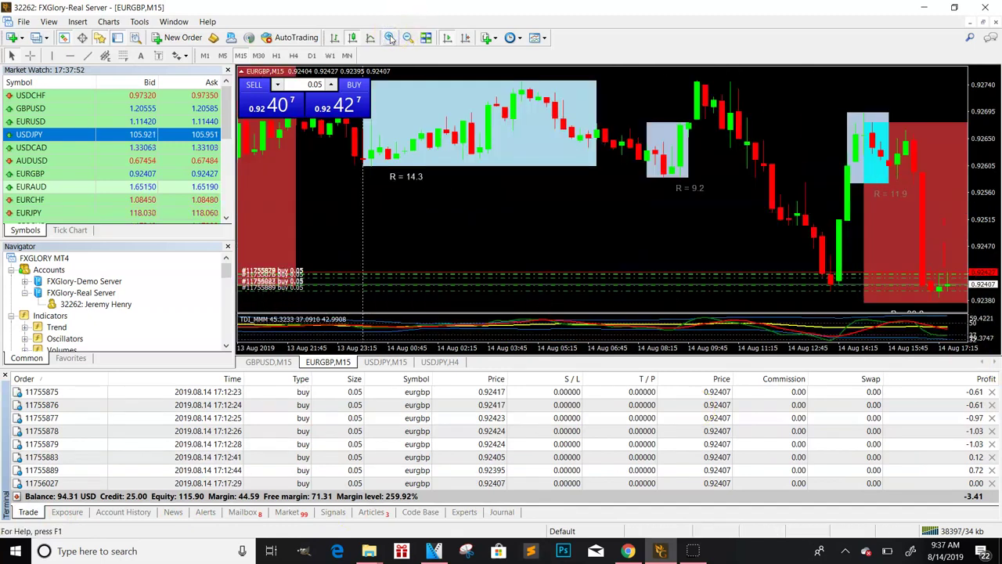
pyautogui.click(389, 38)
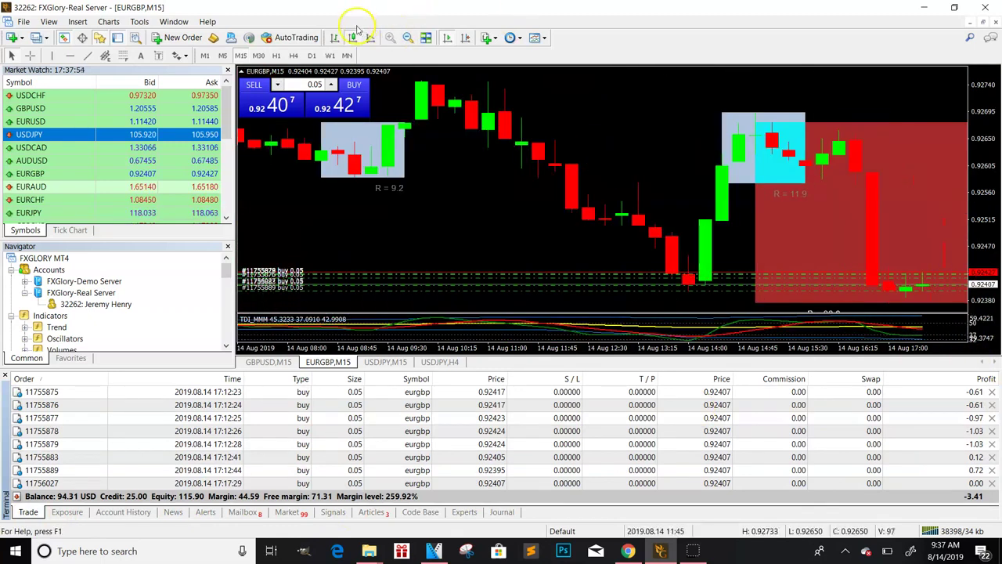
pyautogui.click(407, 40)
pyautogui.click(407, 39)
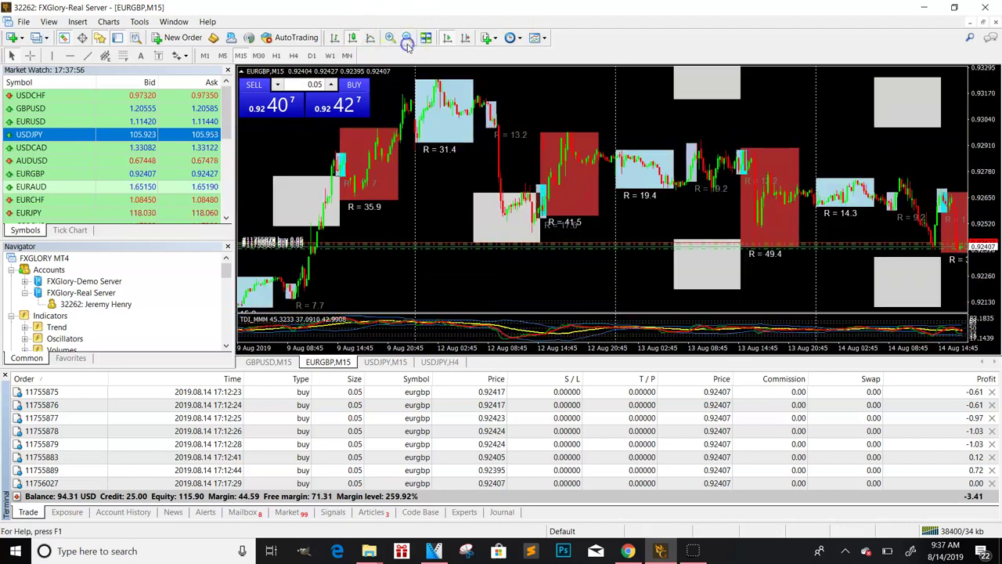
pyautogui.click(390, 38)
pyautogui.click(390, 38)
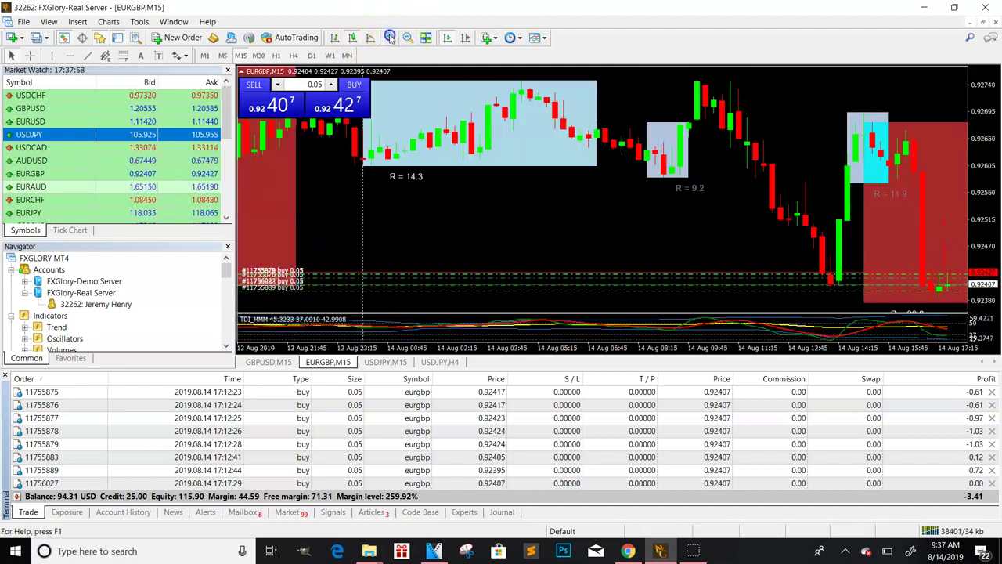
pyautogui.click(403, 38)
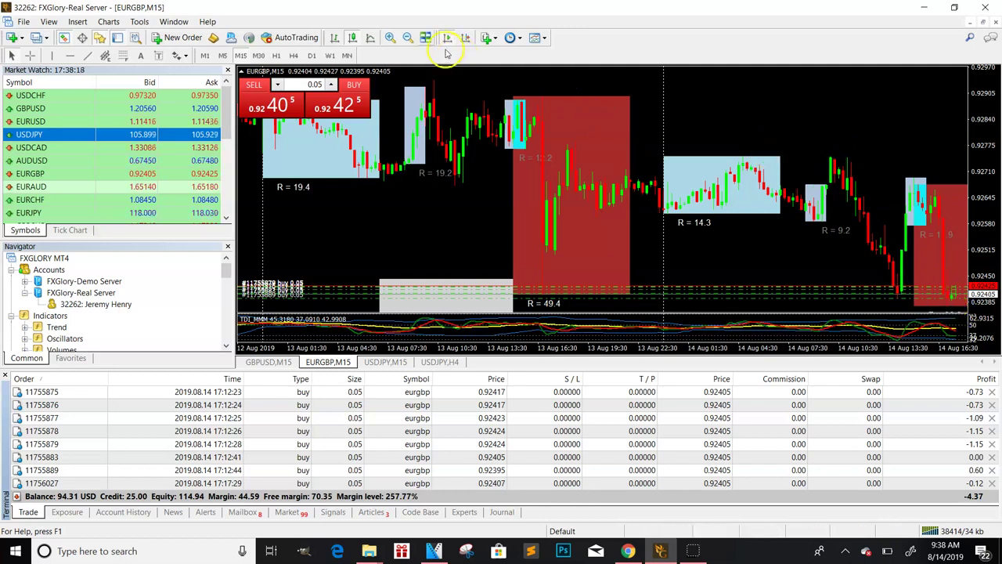
pyautogui.click(390, 38)
pyautogui.click(390, 38)
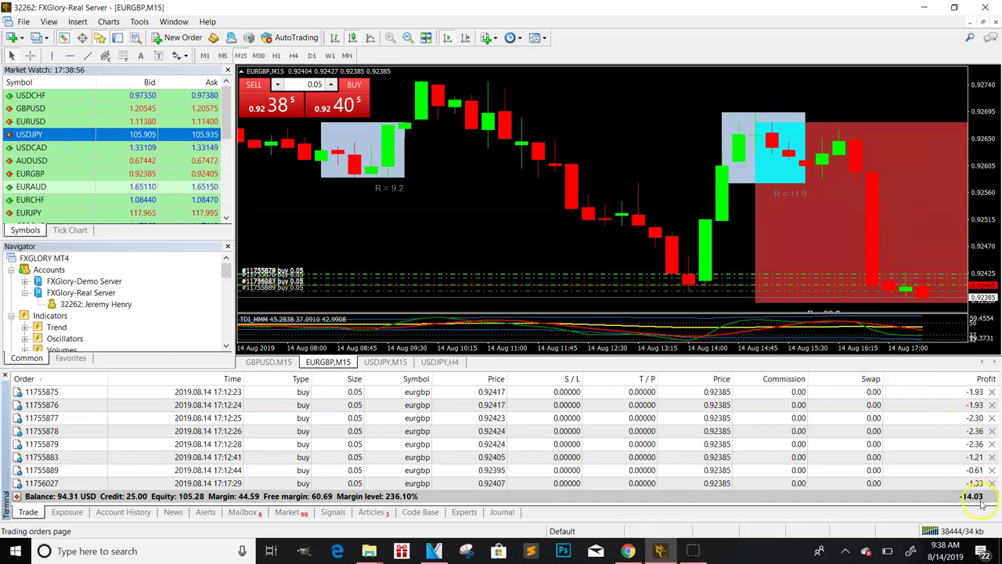
# - Buy 0.05 lots of EURGBP at the market price and check the combined profit of the open positions
pyautogui.click(345, 108)
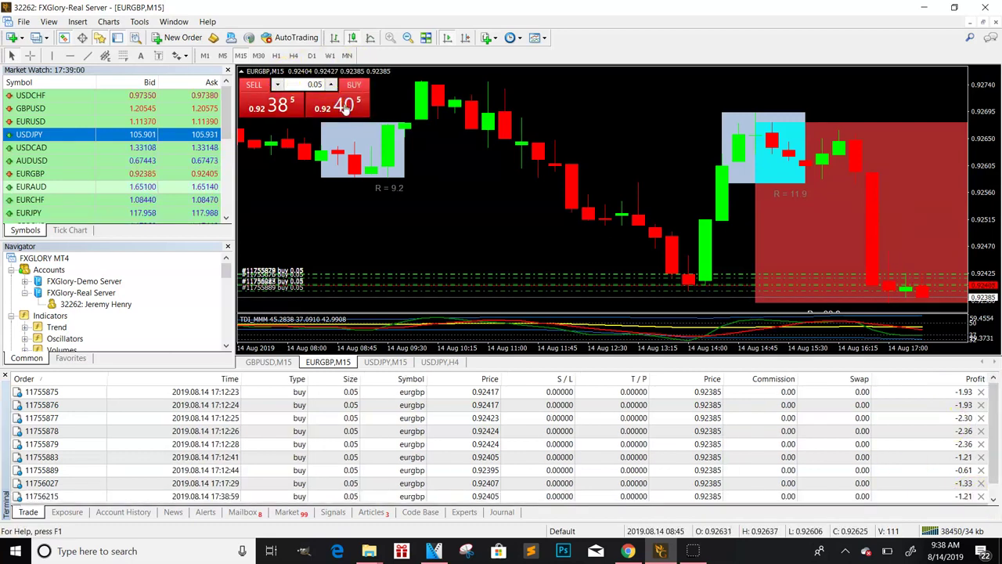
pyautogui.rightClick(996, 462)
pyautogui.click(983, 470)
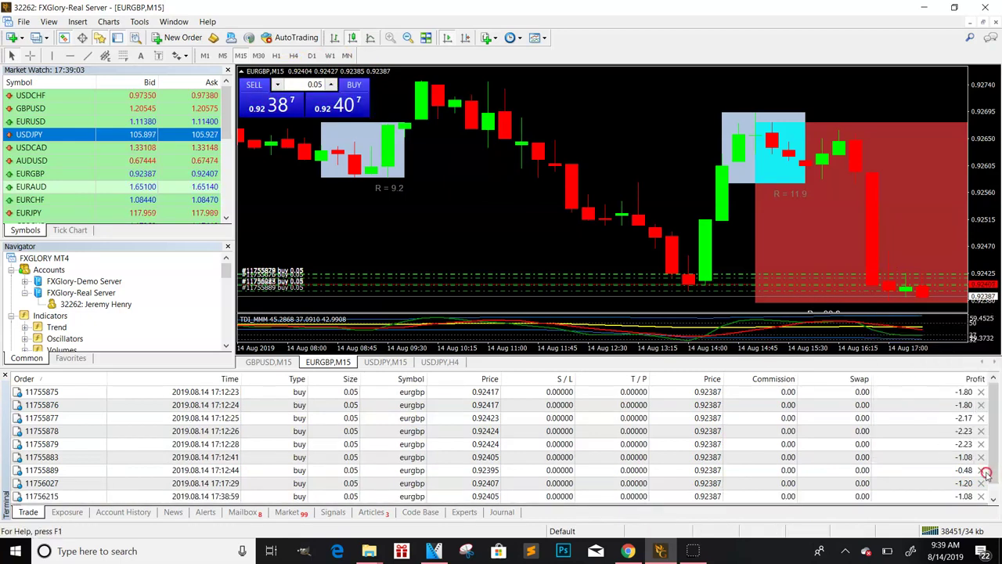
pyautogui.scroll(-1, 996, 468)
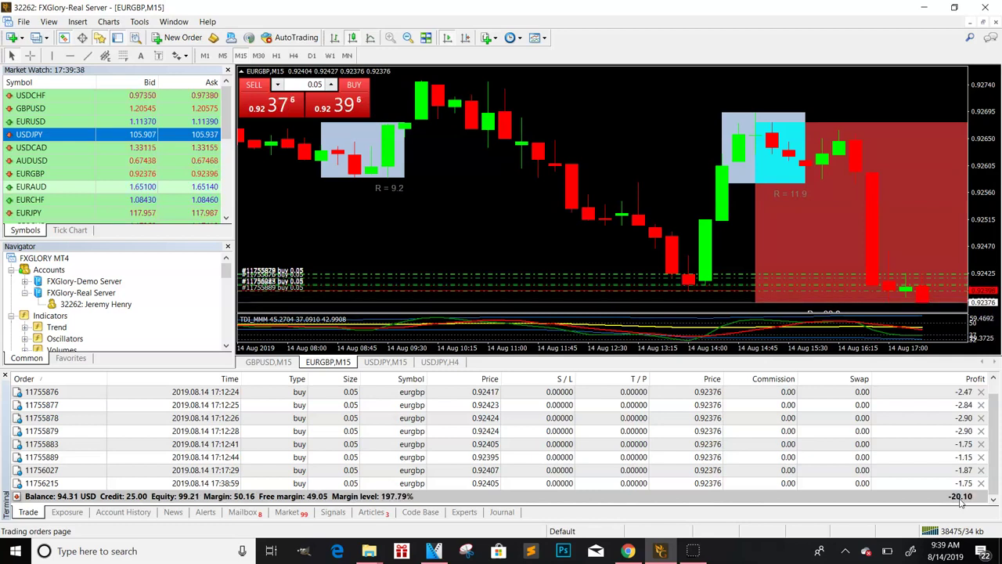
# - Buy another 0.05 lots of EURGBP at the market price and inspect the open positions' total and the newest M15 candles
pyautogui.click(343, 91)
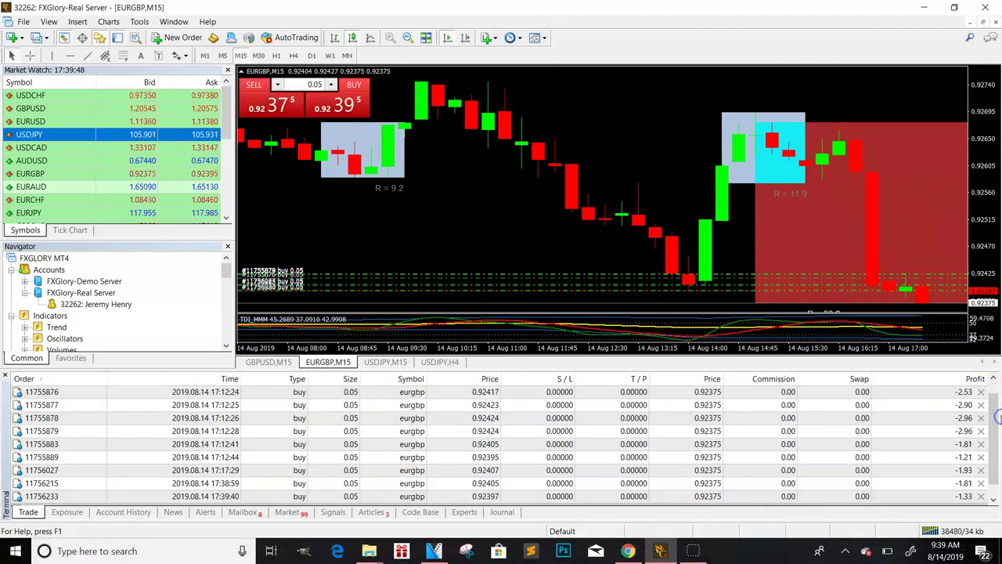
pyautogui.moveTo(998, 419); pyautogui.dragTo(996, 433)
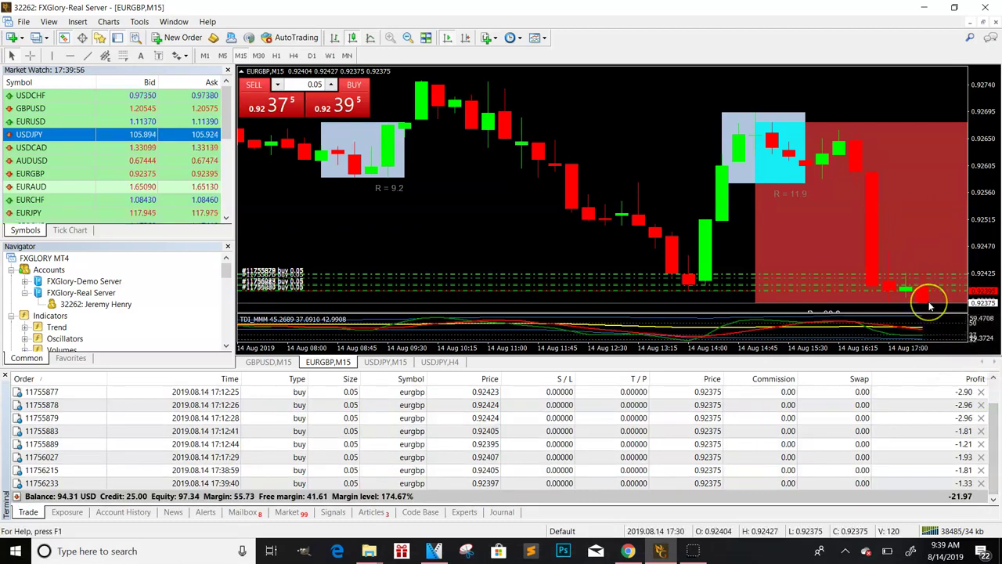
pyautogui.moveTo(930, 305)
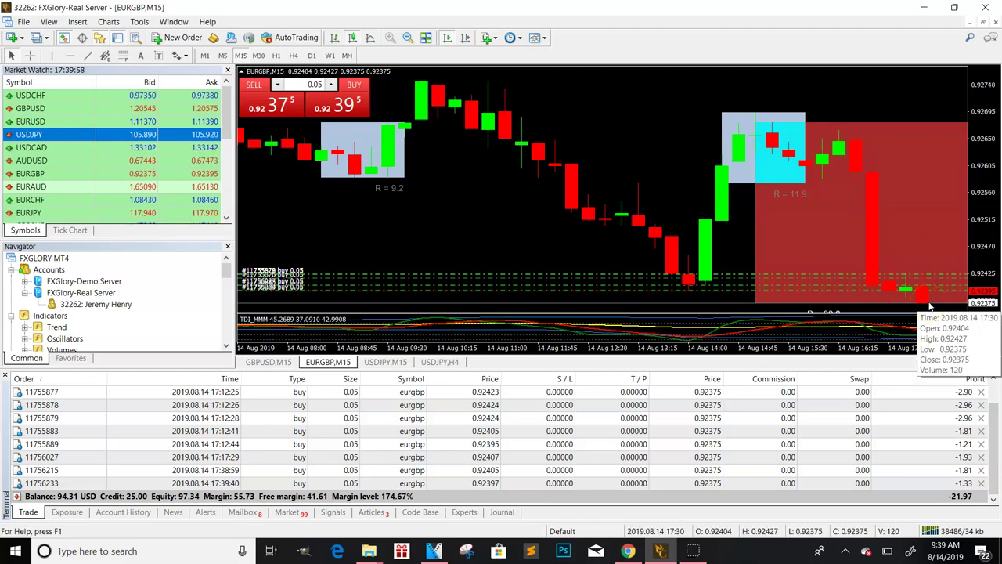
pyautogui.click(892, 292)
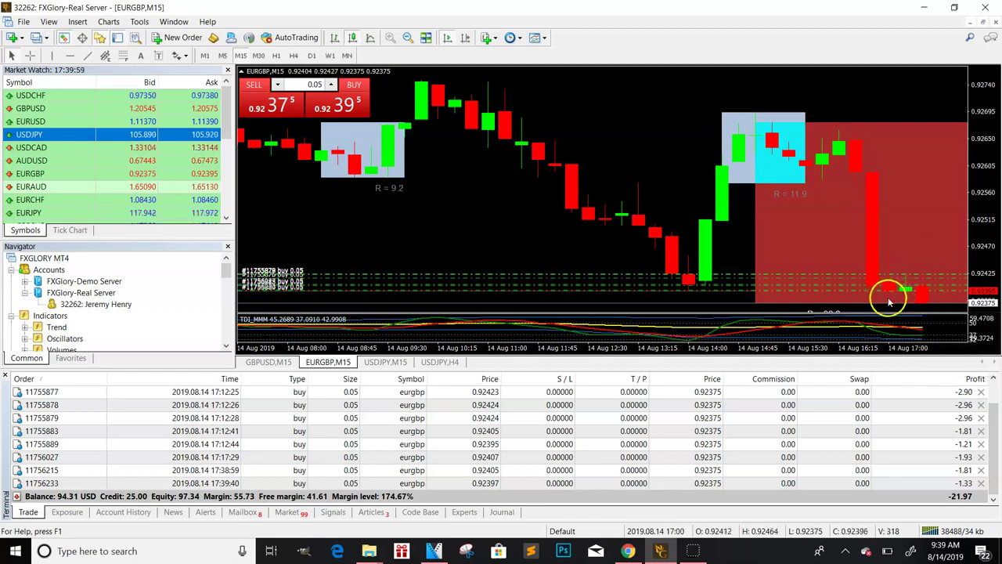
pyautogui.click(931, 299)
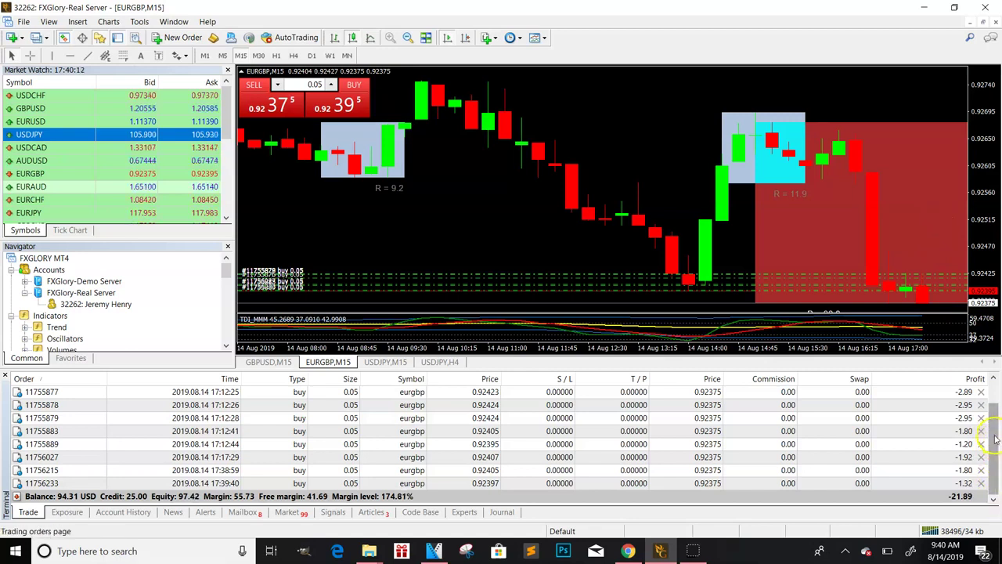
pyautogui.rightClick(996, 382)
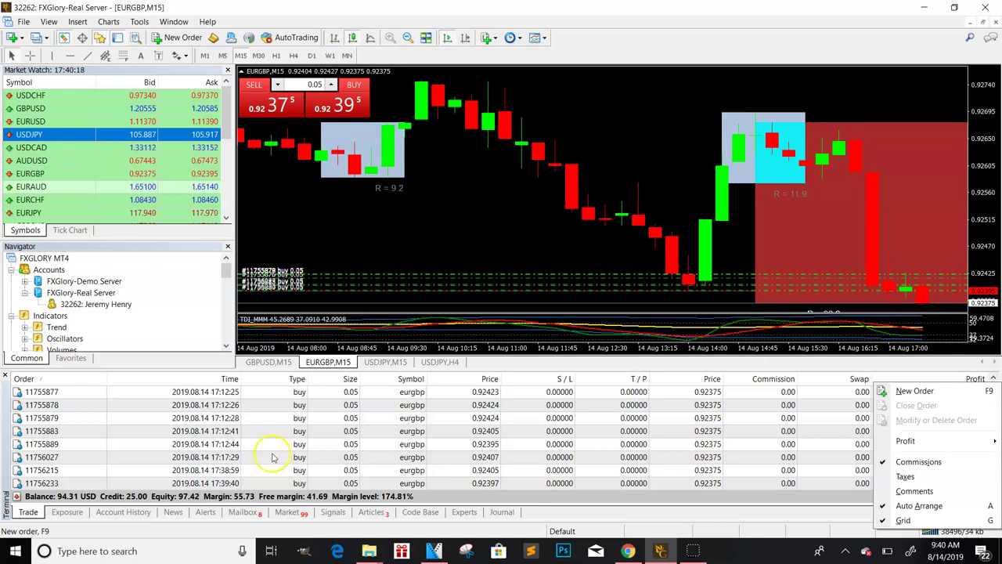
pyautogui.click(10, 539)
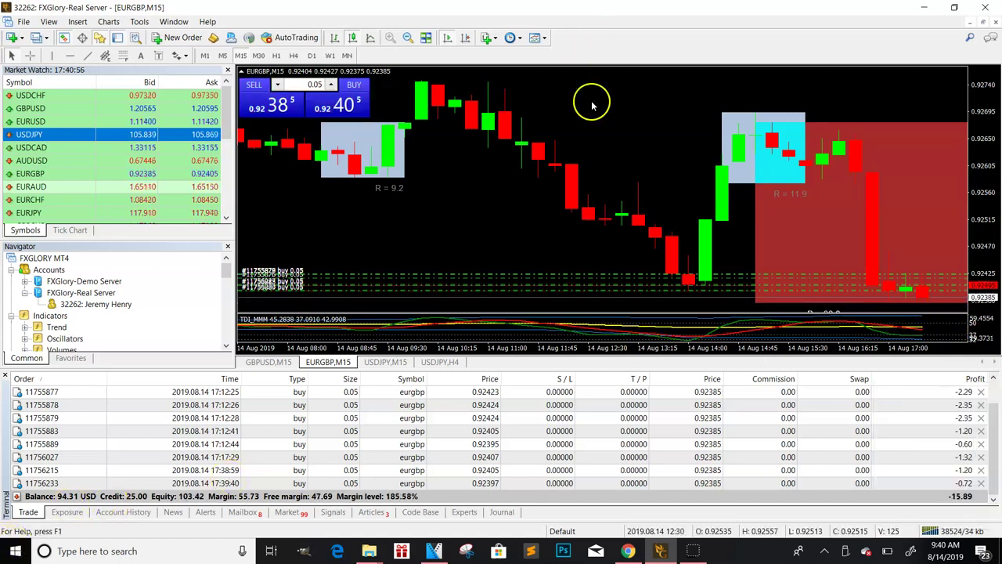
# - Check the recent EURGBP M15 sessions and close the five newest EURGBP buy positions, those opened at 17:12:41 or later
pyautogui.click(408, 39)
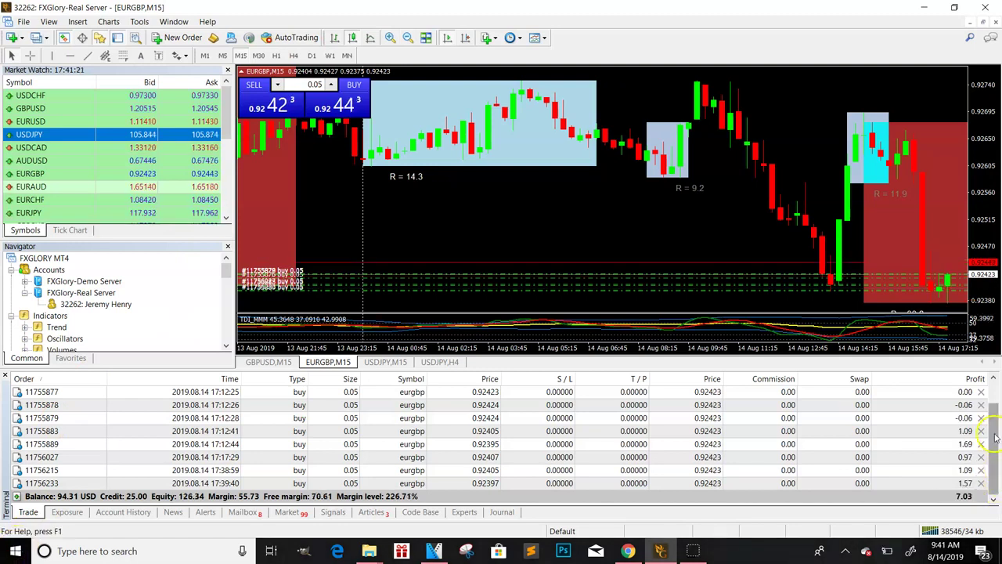
pyautogui.scroll(-1, 996, 439)
pyautogui.scroll(1, 996, 438)
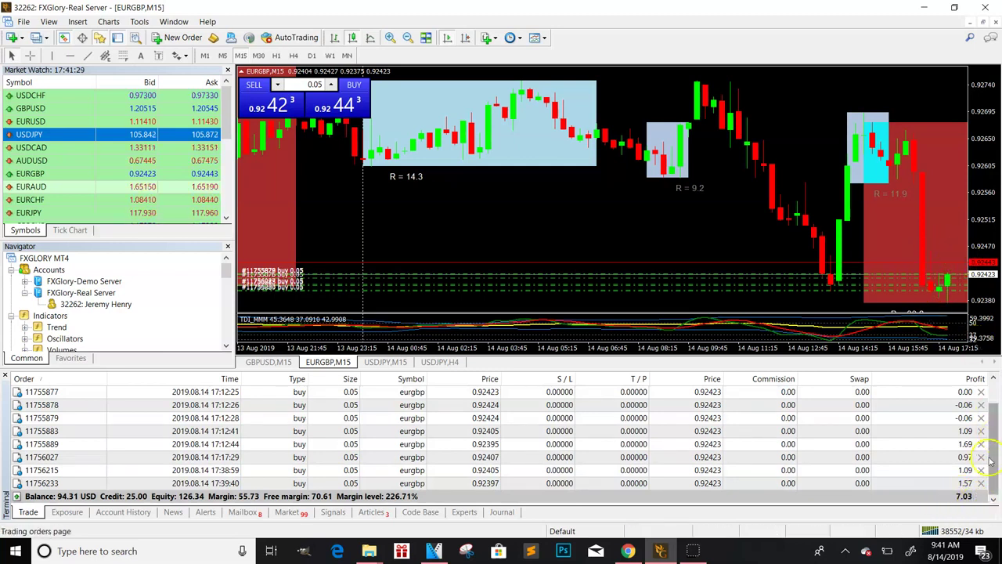
pyautogui.click(407, 36)
pyautogui.click(407, 36)
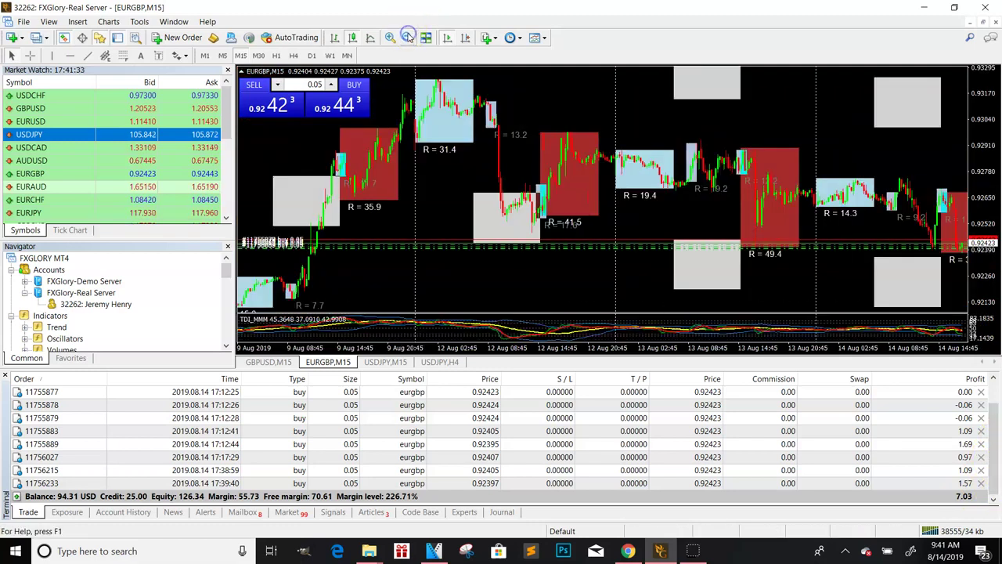
pyautogui.click(390, 37)
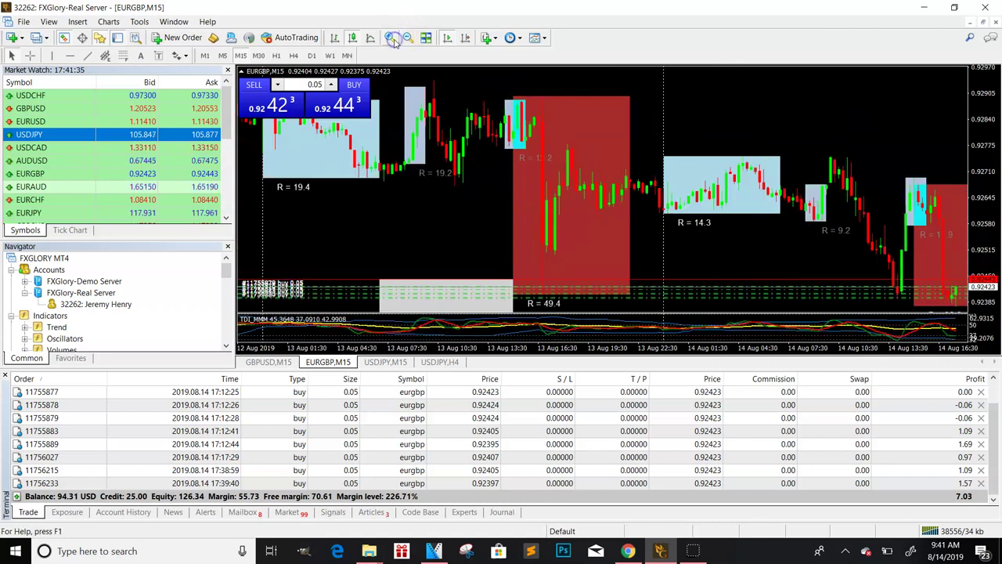
pyautogui.click(981, 483)
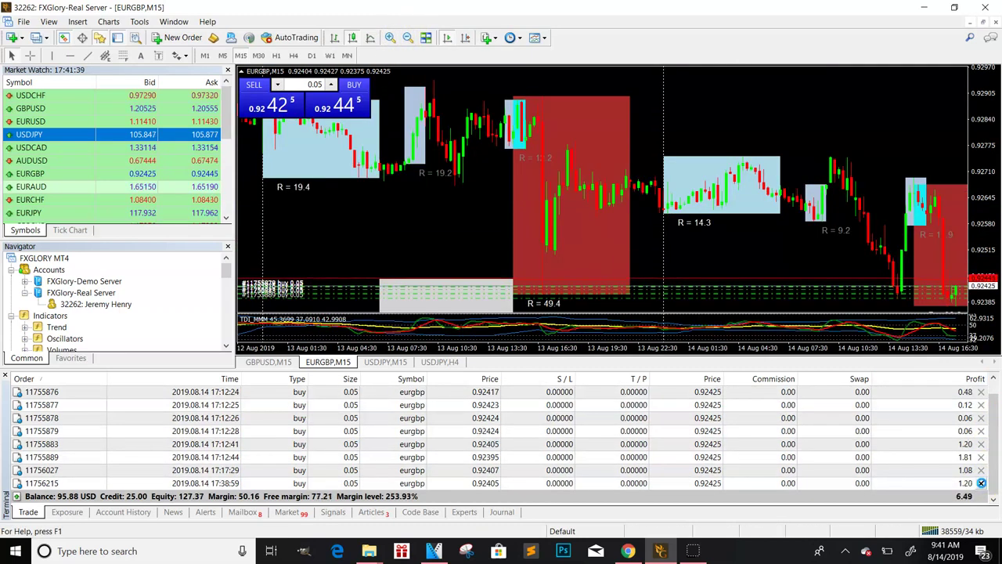
pyautogui.click(981, 483)
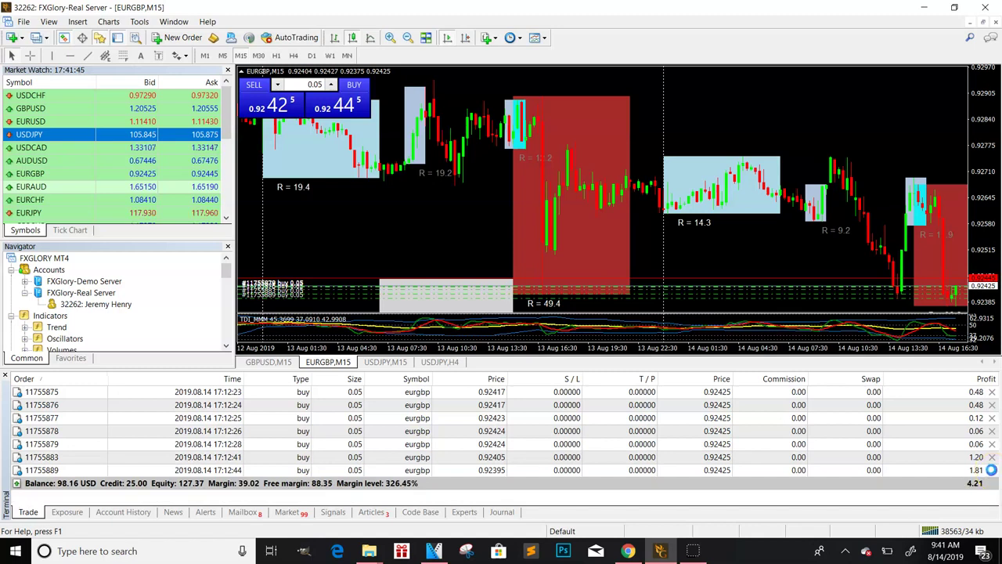
pyautogui.click(992, 470)
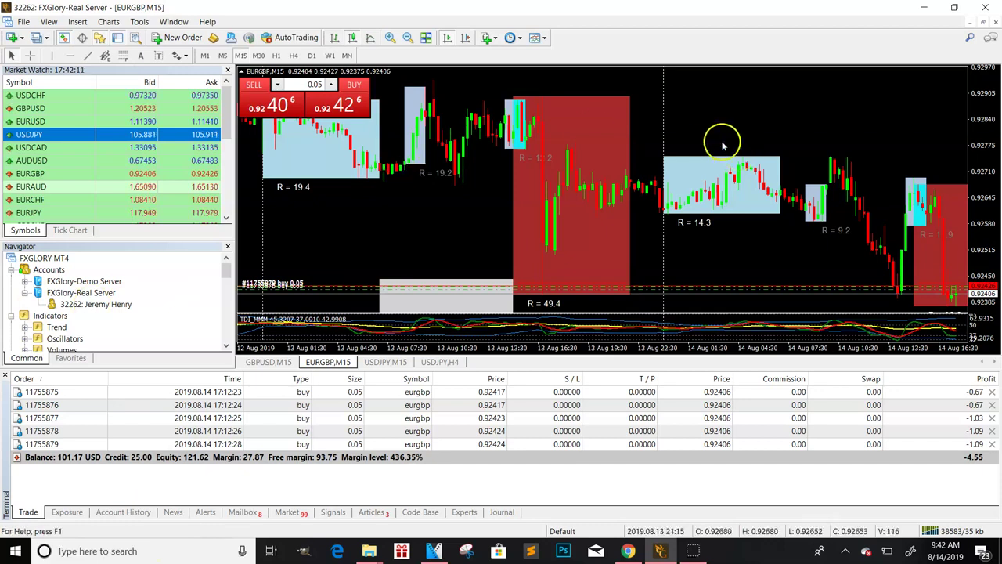
# - Draw trendlines tracing the 14 August EURGBP swings, from the rally off the low to the final steep drop in the red session box
pyautogui.click(408, 36)
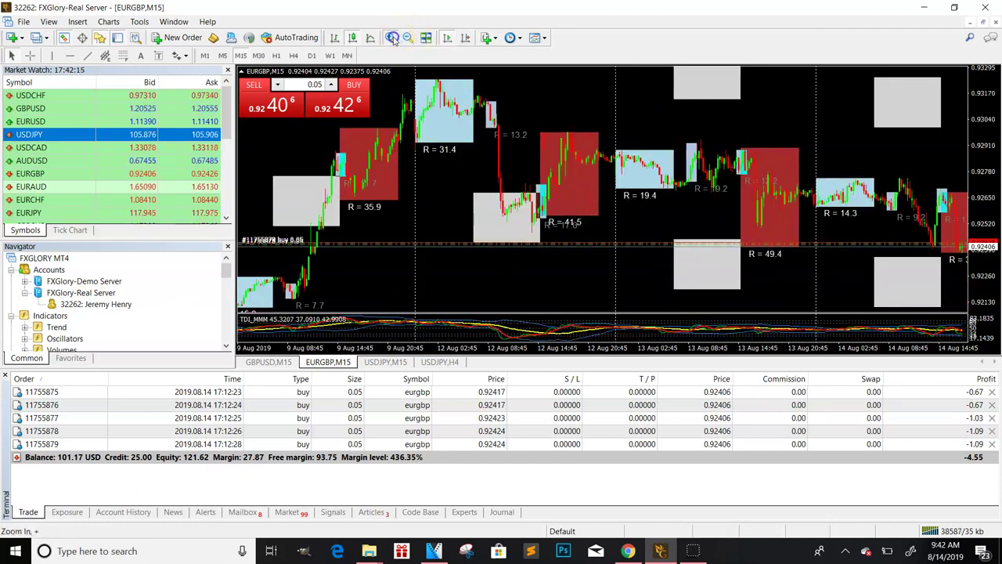
pyautogui.doubleClick(390, 37)
pyautogui.click(408, 37)
pyautogui.click(408, 37)
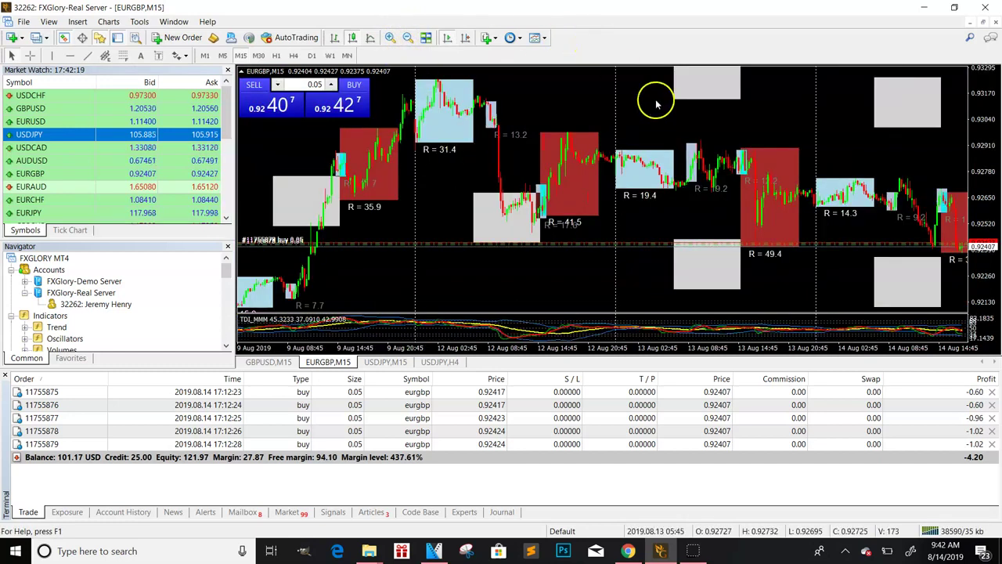
pyautogui.click(390, 37)
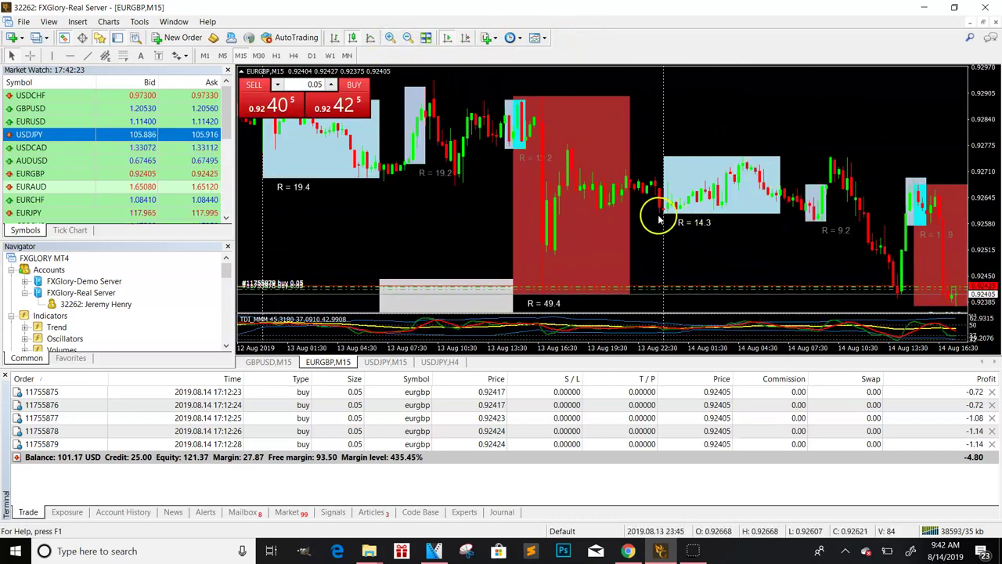
pyautogui.click(393, 38)
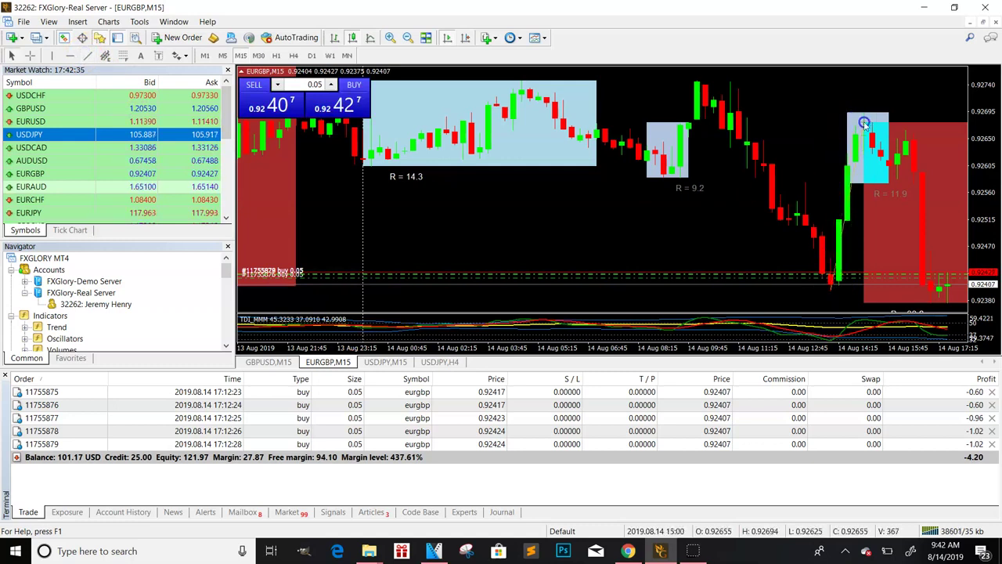
pyautogui.click(88, 55)
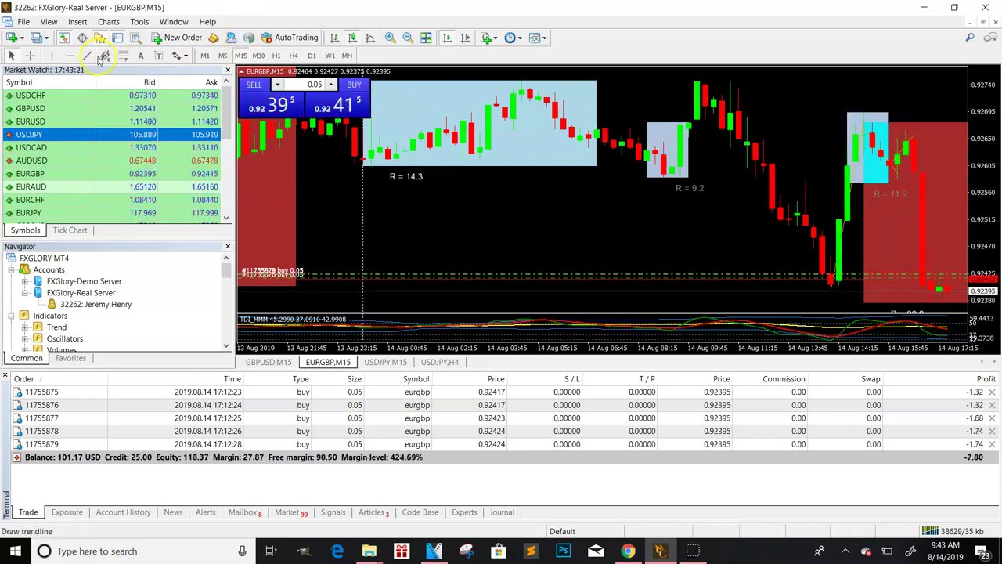
pyautogui.click(914, 137)
pyautogui.moveTo(917, 167)
pyautogui.mouseDown()
pyautogui.moveTo(938, 258)
pyautogui.moveTo(935, 297)
pyautogui.mouseUp()
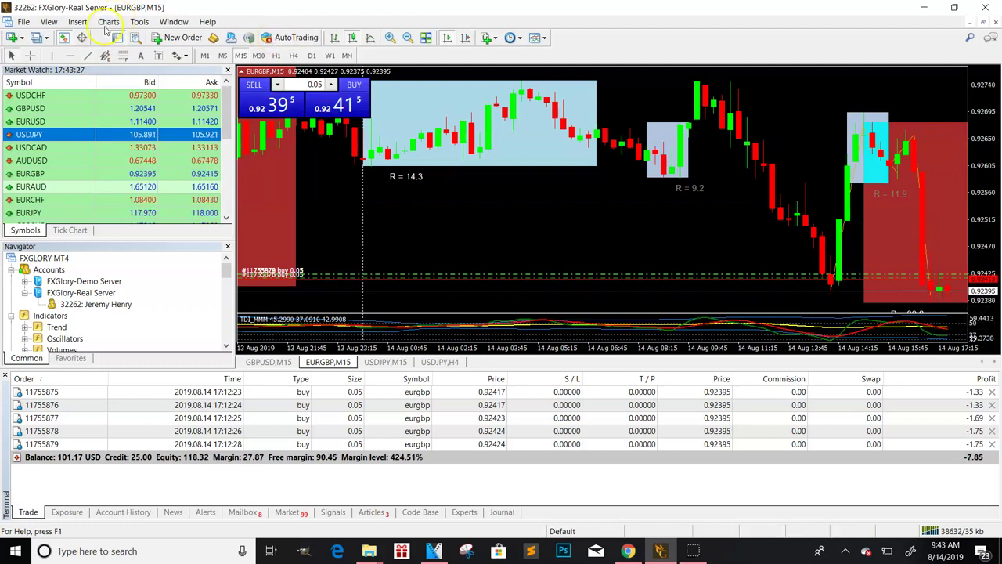
# - Measure the final 14 August drop with the crosshair, from its high down to its low
pyautogui.click(24, 58)
pyautogui.moveTo(912, 141); pyautogui.dragTo(931, 296)
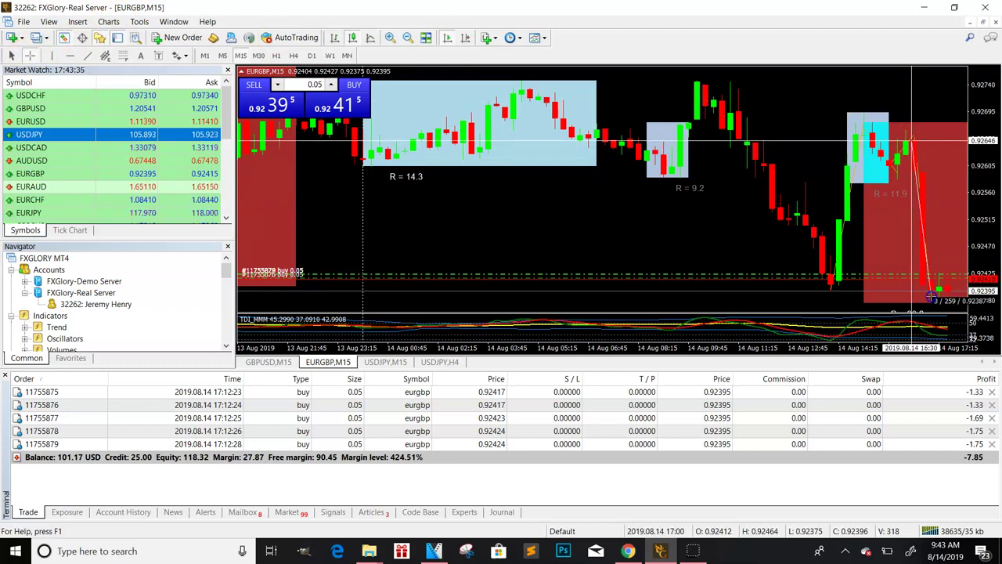
pyautogui.moveTo(931, 296); pyautogui.dragTo(933, 301)
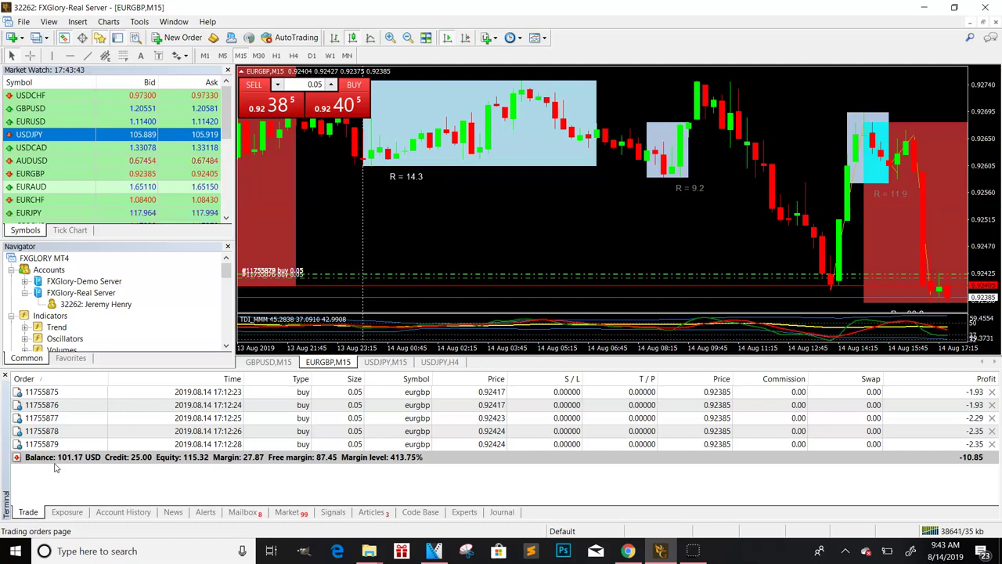
pyautogui.click(672, 329)
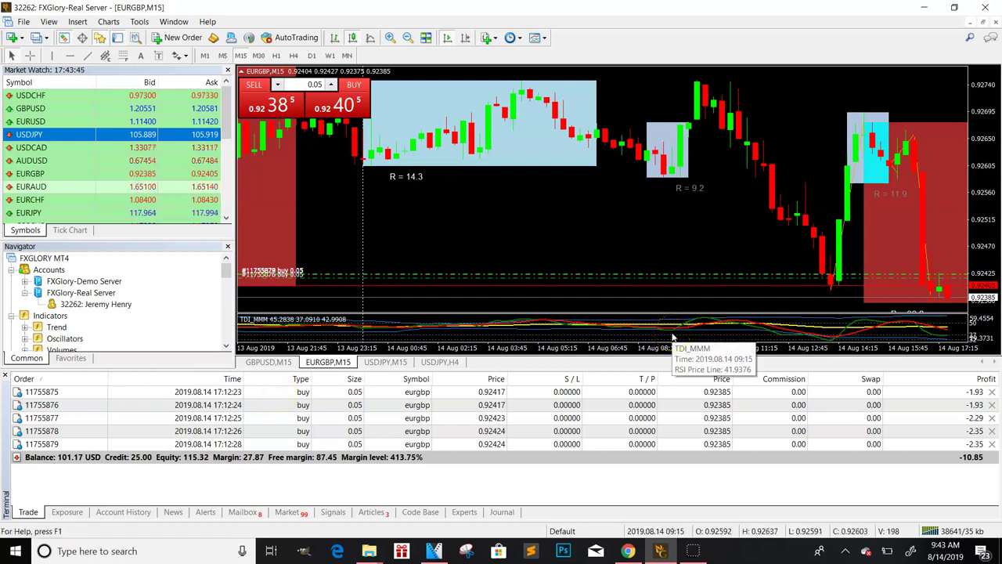
pyautogui.click(787, 265)
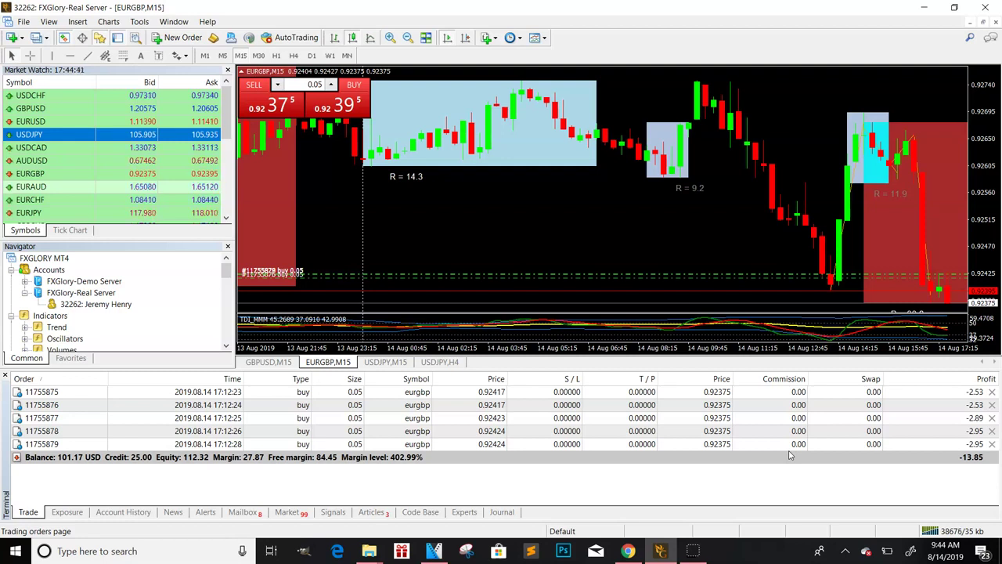
pyautogui.click(862, 94)
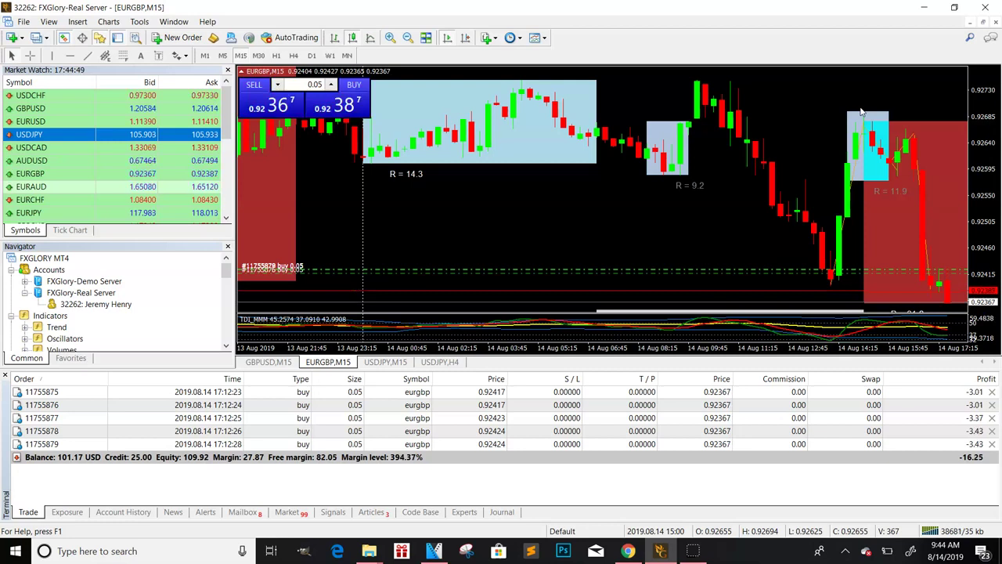
# - Draw a trendline down the steep 12 August drop, from the small session box to the swing low
pyautogui.click(407, 39)
pyautogui.click(407, 44)
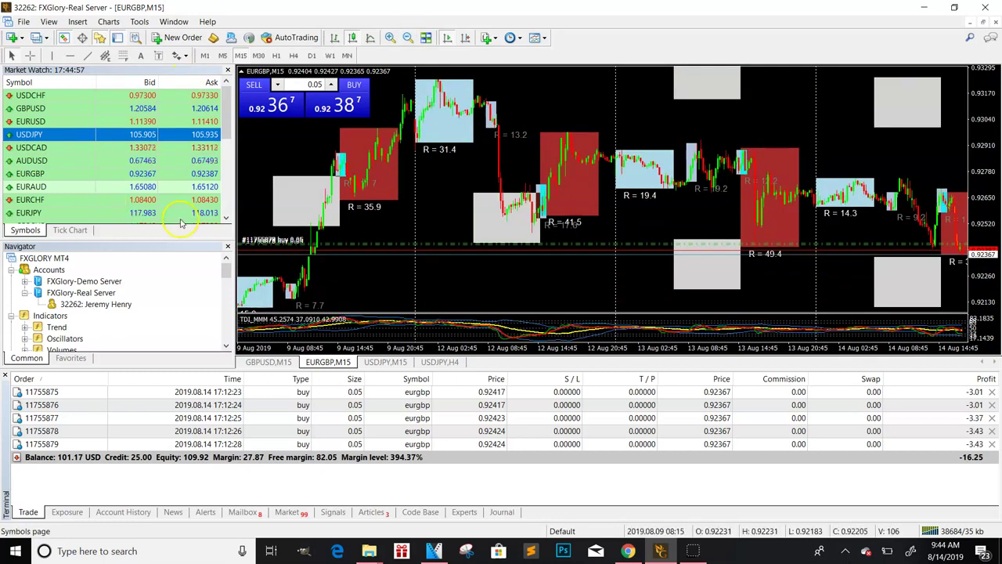
pyautogui.click(385, 40)
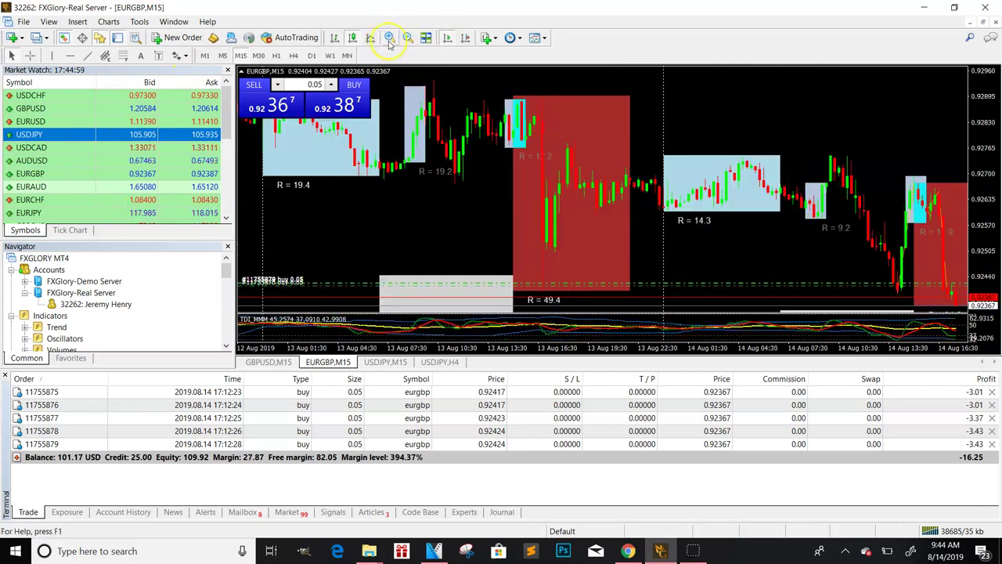
pyautogui.click(406, 38)
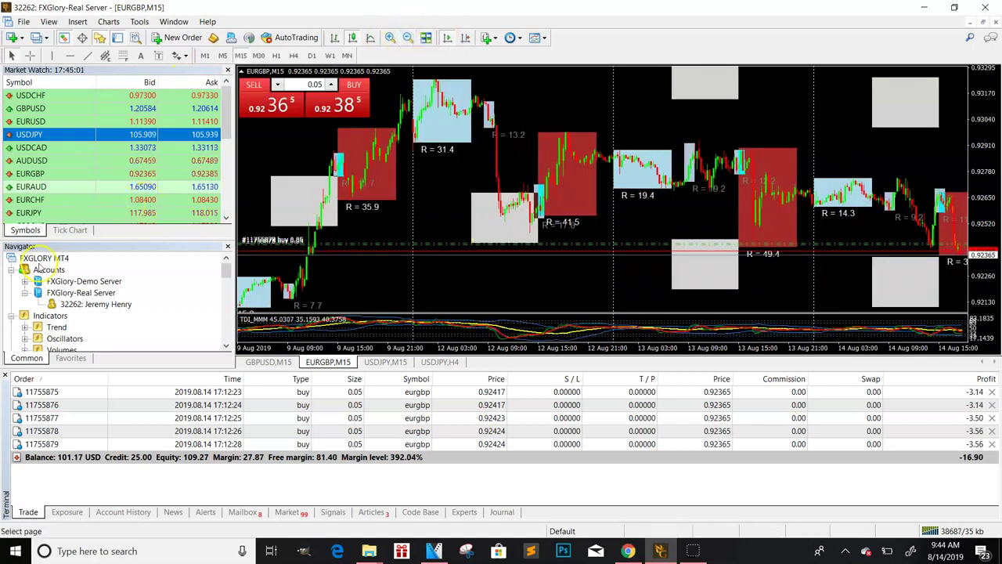
pyautogui.click(87, 56)
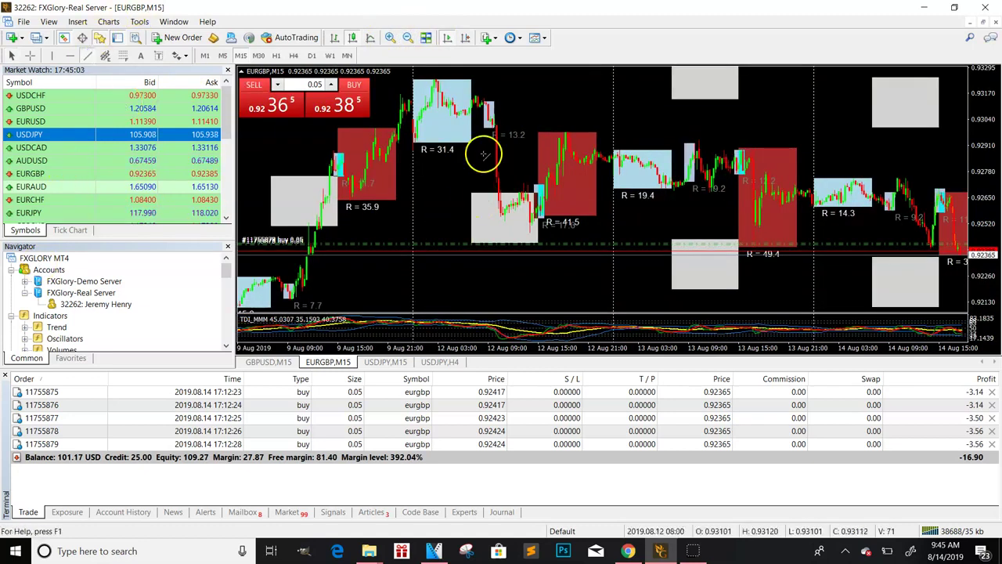
pyautogui.moveTo(487, 103); pyautogui.dragTo(486, 102)
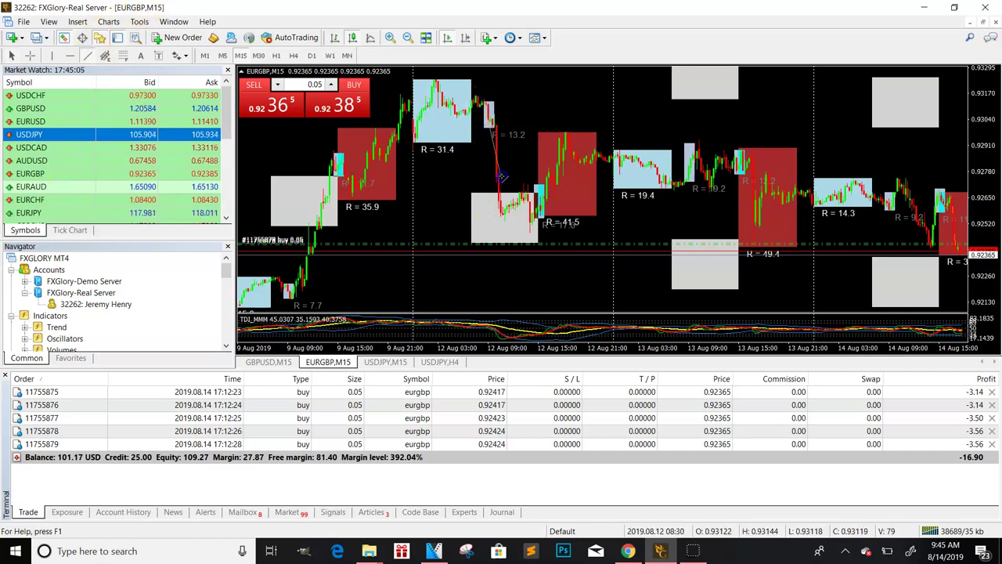
pyautogui.moveTo(503, 179); pyautogui.dragTo(503, 217)
# - Draw trendlines for the 12 August rebound, the short pullback and the rise through the red session box
pyautogui.click(88, 59)
pyautogui.moveTo(491, 131)
pyautogui.mouseDown()
pyautogui.moveTo(476, 180)
pyautogui.moveTo(499, 205)
pyautogui.moveTo(532, 192)
pyautogui.mouseUp()
pyautogui.click(89, 56)
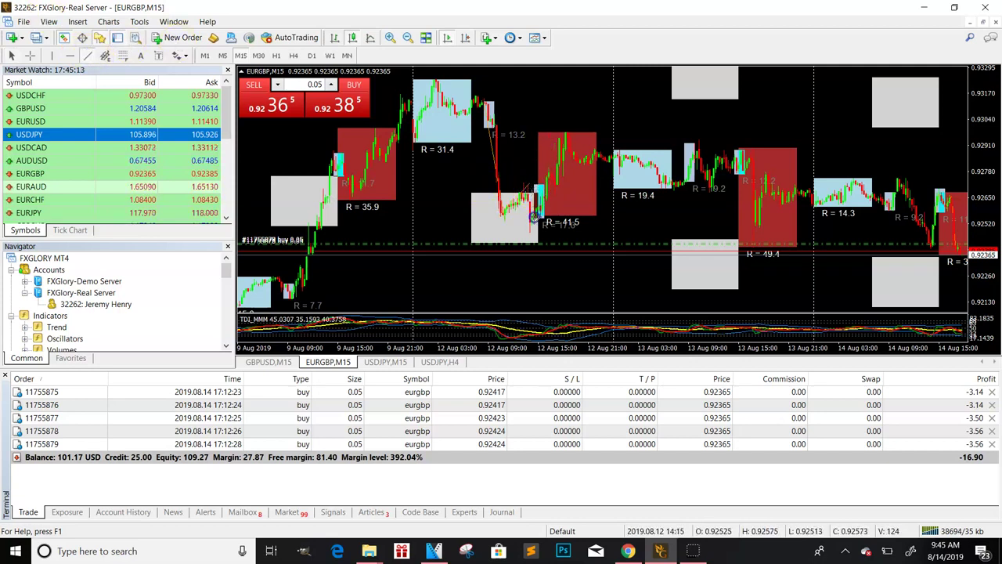
pyautogui.click(577, 172)
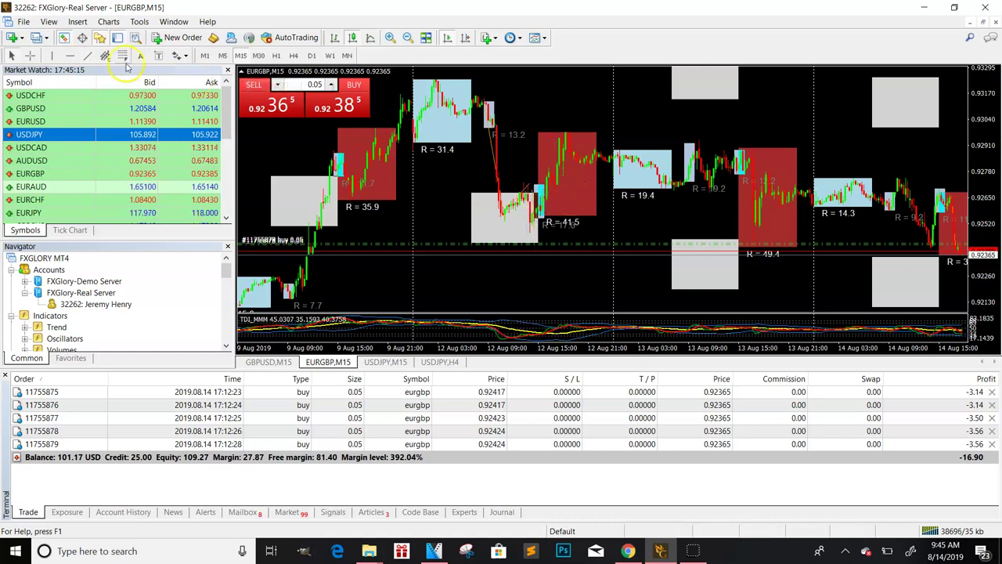
pyautogui.click(88, 57)
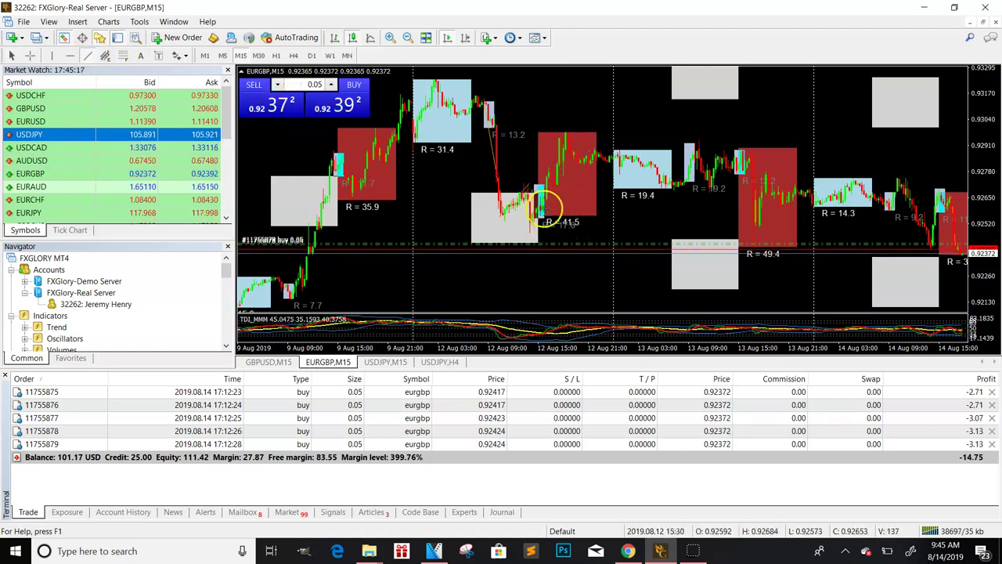
pyautogui.moveTo(543, 214)
pyautogui.mouseDown()
pyautogui.moveTo(572, 139)
pyautogui.moveTo(529, 226)
pyautogui.mouseUp()
pyautogui.moveTo(553, 147)
pyautogui.mouseDown()
pyautogui.moveTo(562, 137)
pyautogui.moveTo(514, 146)
pyautogui.moveTo(488, 107)
pyautogui.moveTo(441, 101)
pyautogui.moveTo(486, 101)
pyautogui.moveTo(498, 195)
pyautogui.mouseUp()
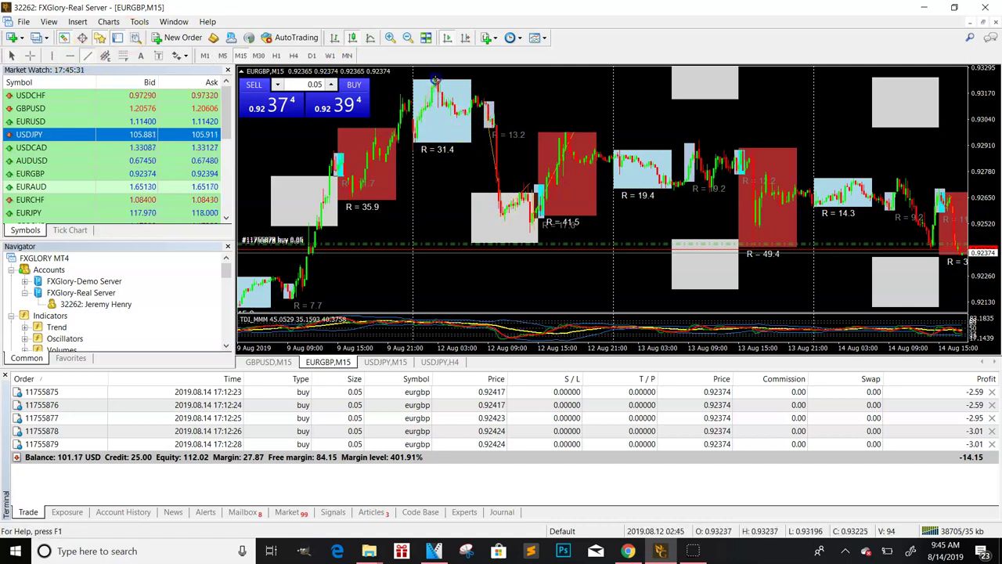
# - Add a trendline from the 12 August peak just before the small session box down to the swing low in the grey box
pyautogui.click(478, 88)
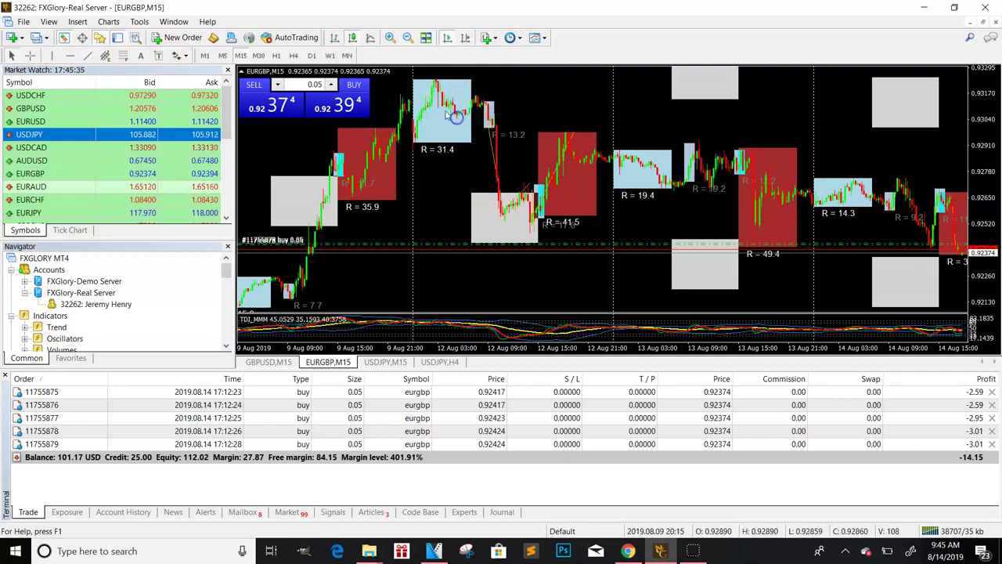
pyautogui.click(453, 141)
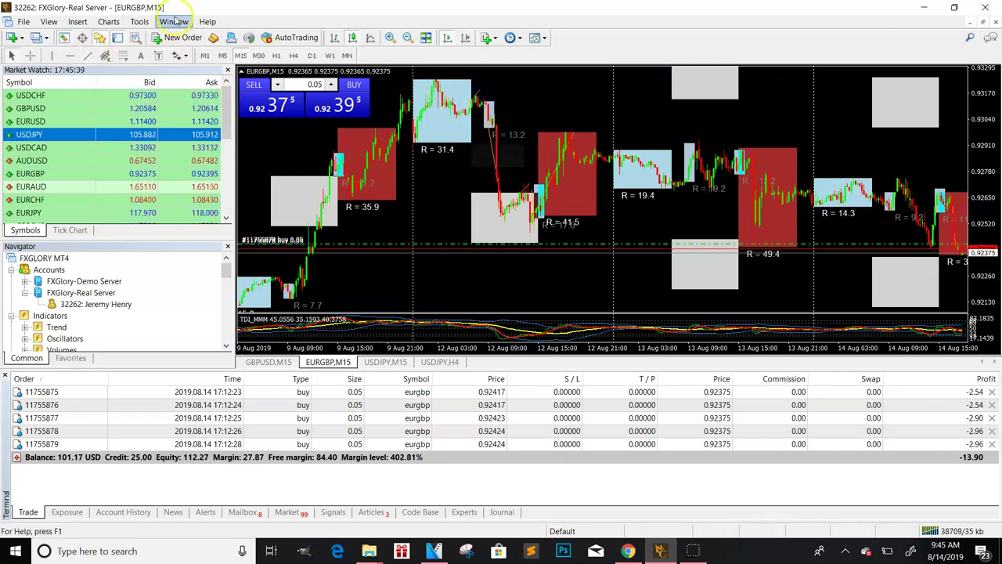
pyautogui.moveTo(476, 93); pyautogui.dragTo(503, 216)
pyautogui.click(483, 83)
pyautogui.click(532, 203)
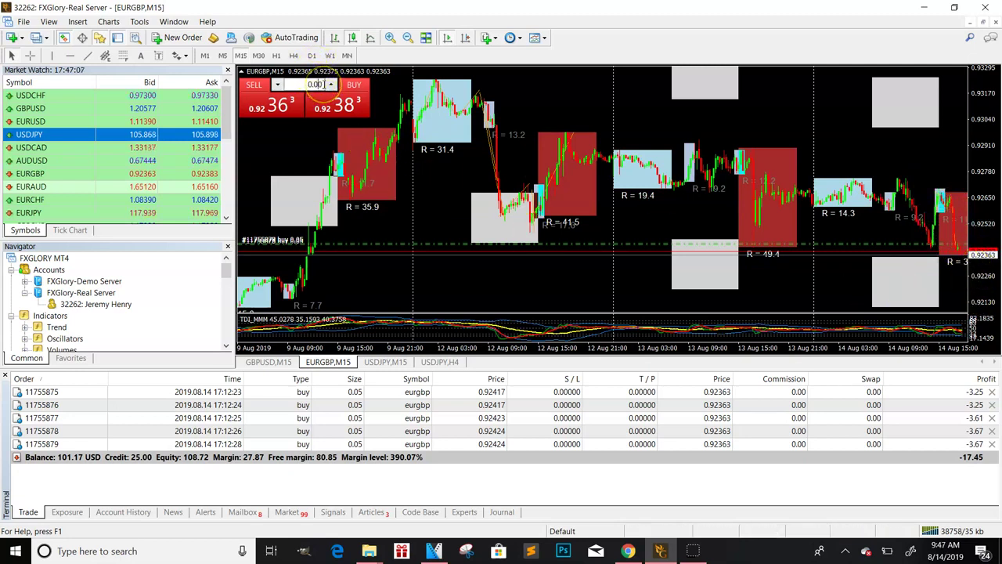
# - Set the trade volume to 0.05 and buy EURGBP at the market price
pyautogui.doubleClick(315, 86)
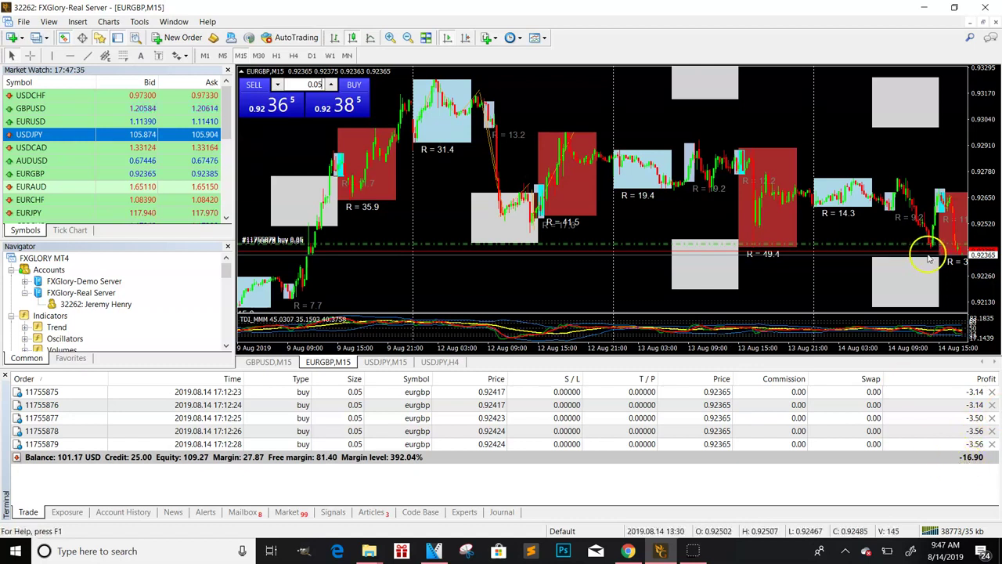
pyautogui.click(389, 38)
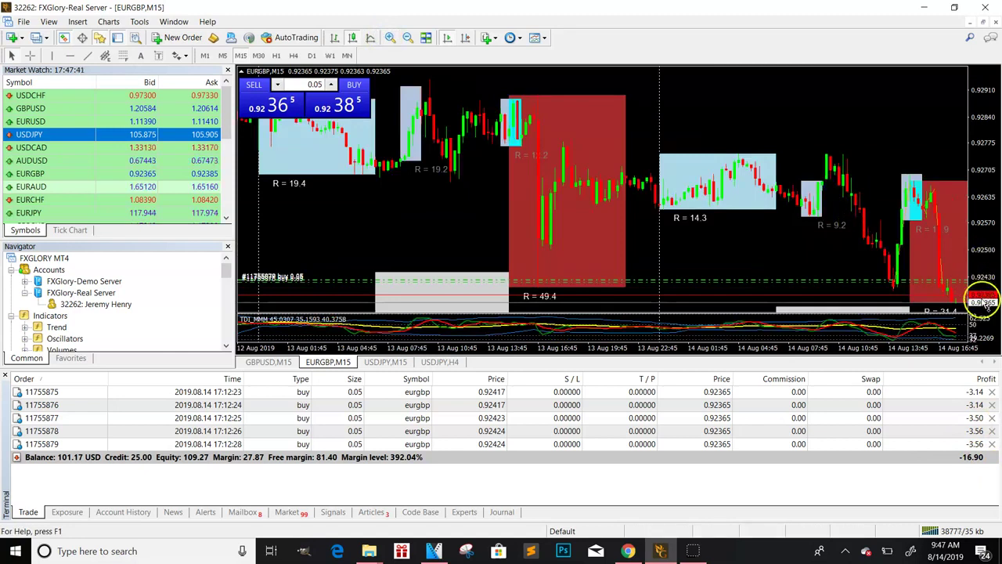
pyautogui.click(342, 108)
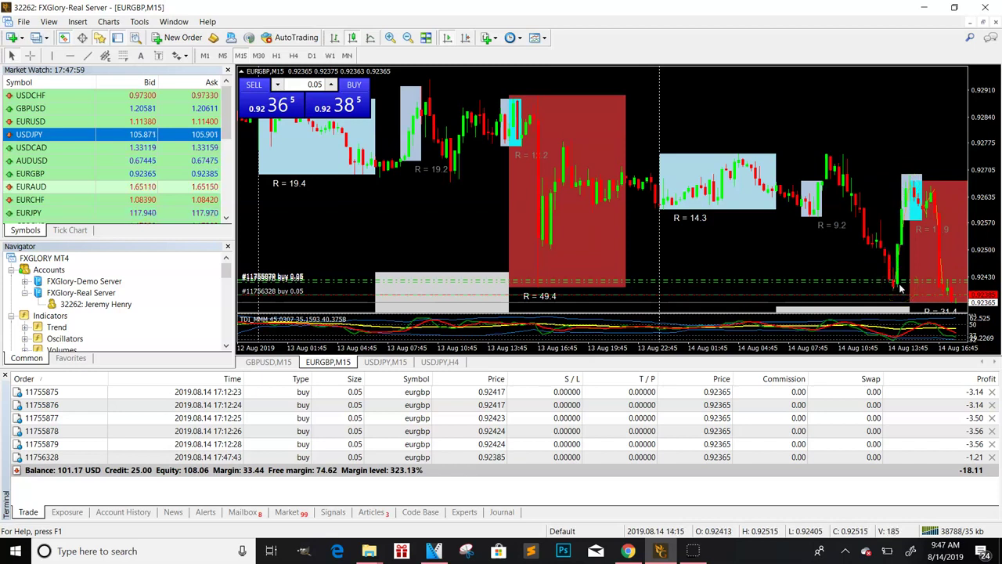
# - Enlarge the TDI_MMM indicator pane so that it fills most of the EURGBP chart window
pyautogui.click(997, 227)
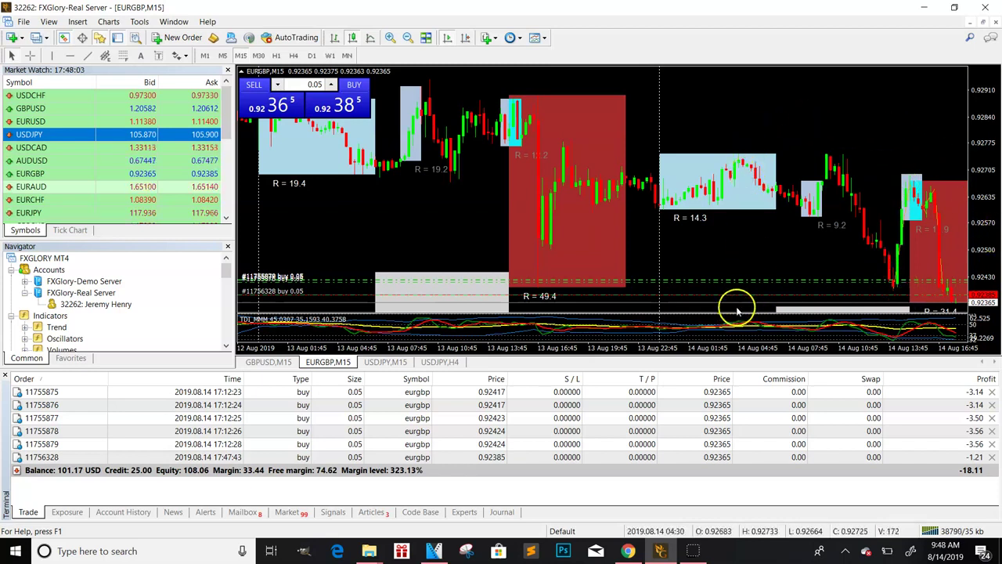
pyautogui.moveTo(723, 312); pyautogui.dragTo(744, 129)
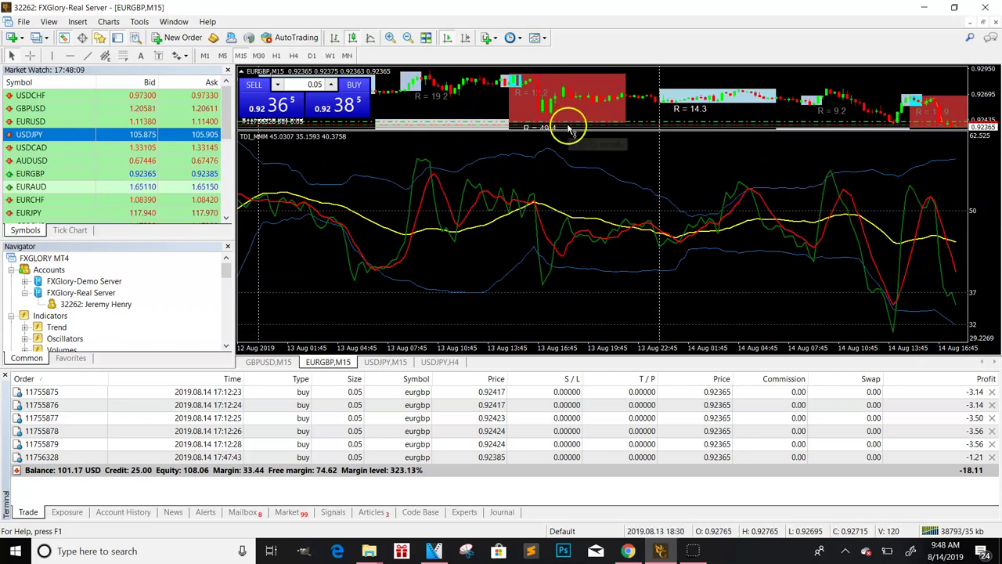
# - Shrink the TDI_MMM pane to roughly the lower quarter of the EURGBP chart window so the price candles get more room
pyautogui.moveTo(565, 127); pyautogui.dragTo(560, 195)
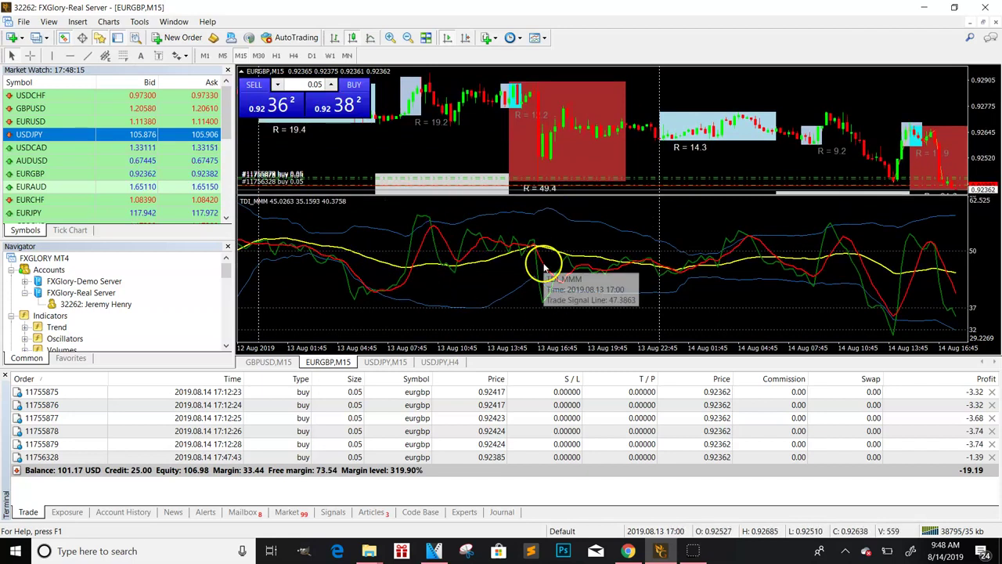
pyautogui.moveTo(687, 195); pyautogui.dragTo(671, 265)
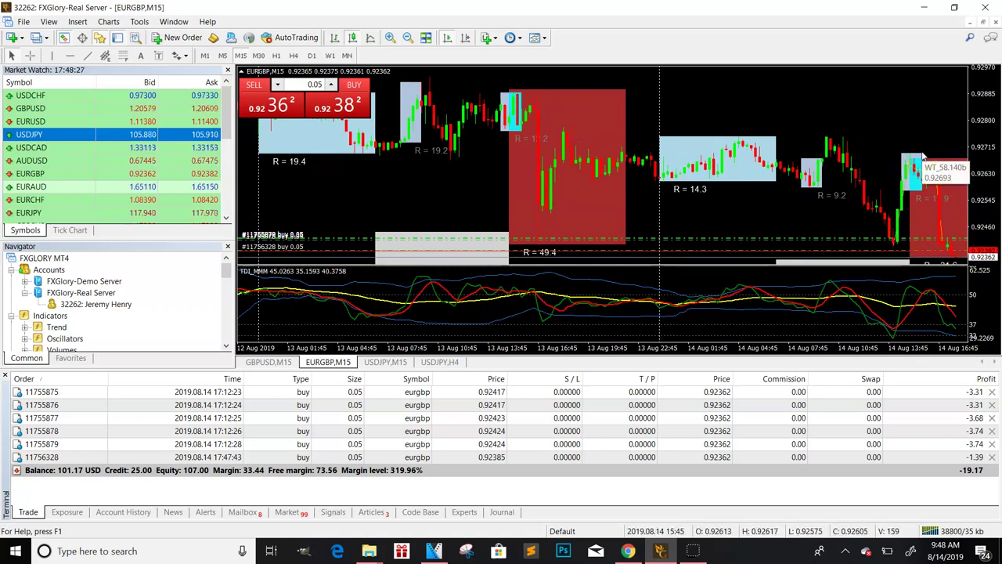
pyautogui.click(920, 162)
pyautogui.click(853, 166)
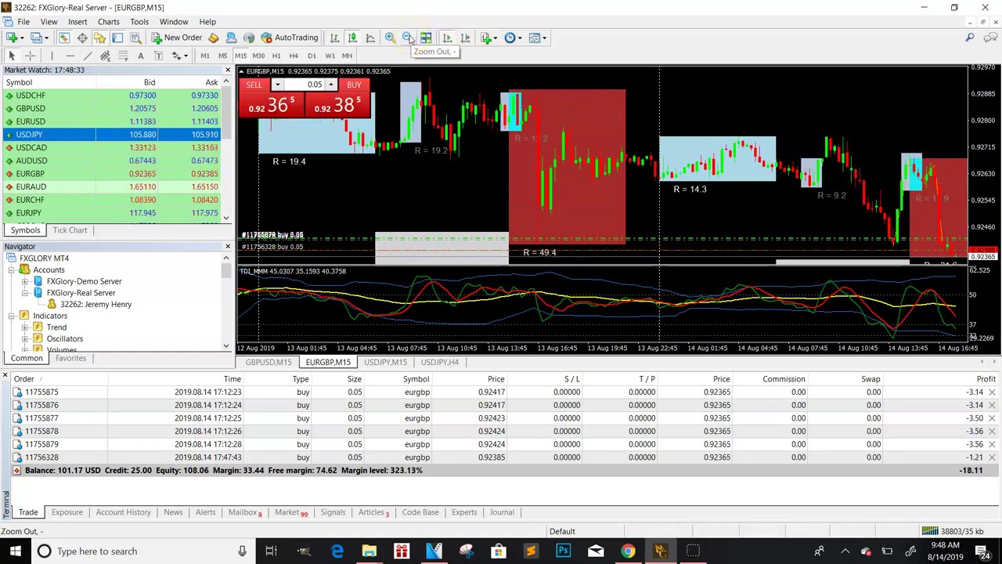
pyautogui.click(389, 38)
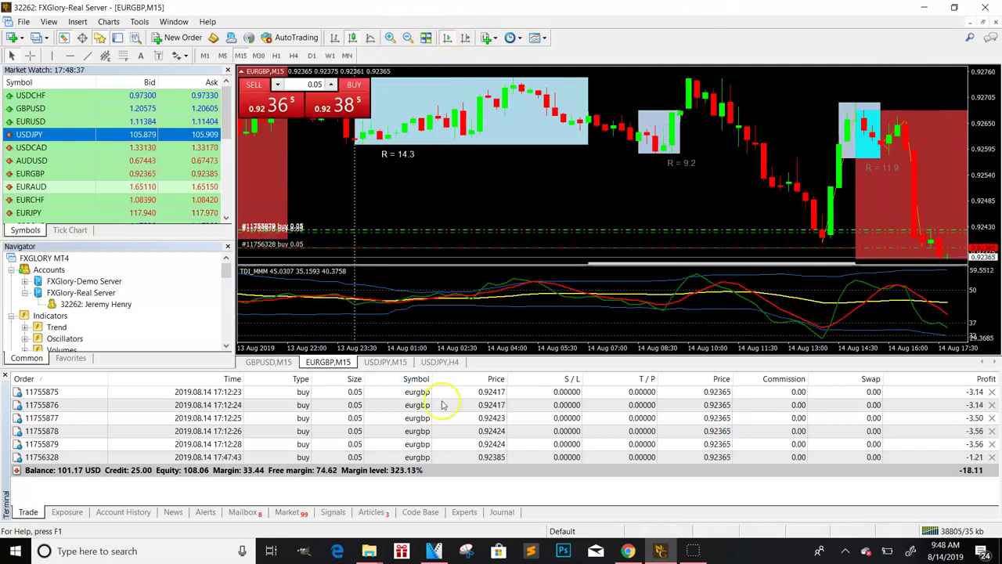
# - Look over the USDJPY M15 and H4 charts and switch the GBPUSD chart to the M5 timeframe
pyautogui.click(386, 362)
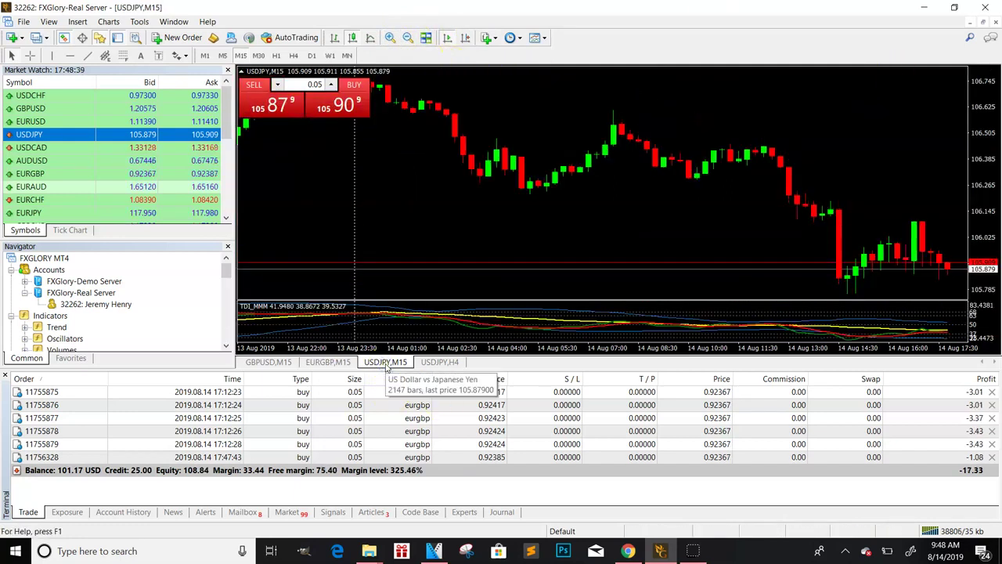
pyautogui.click(437, 363)
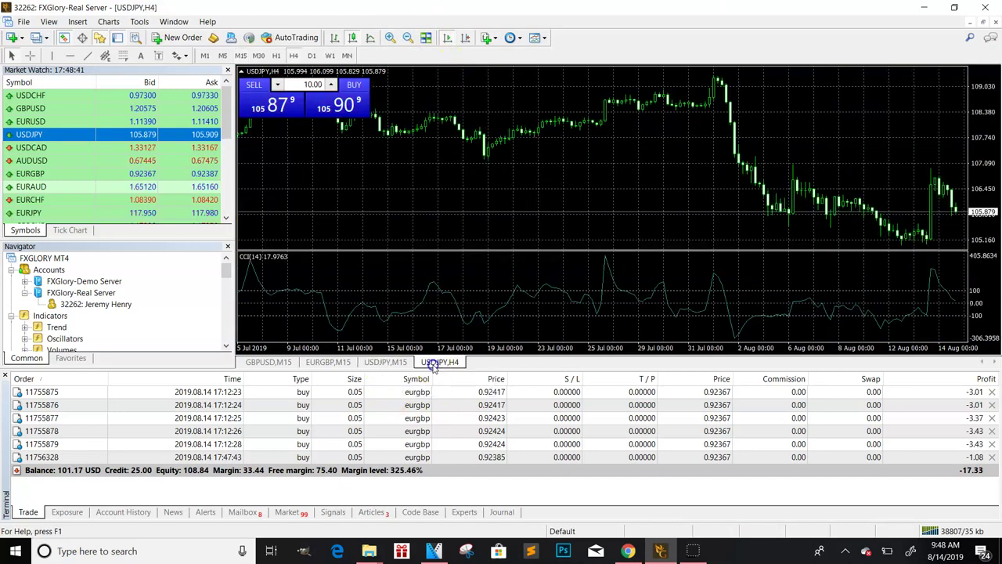
pyautogui.click(289, 363)
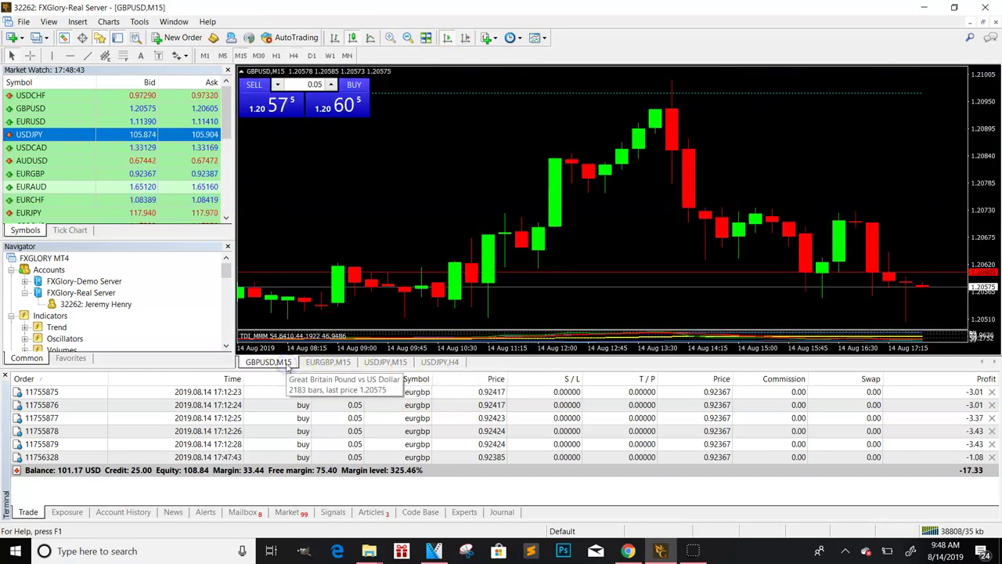
pyautogui.click(407, 38)
pyautogui.click(407, 37)
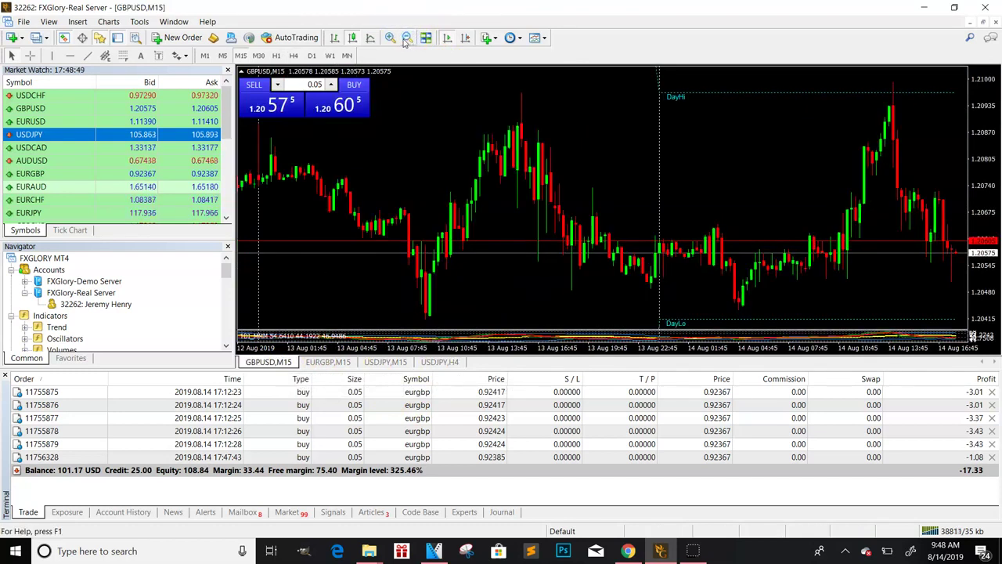
pyautogui.click(222, 55)
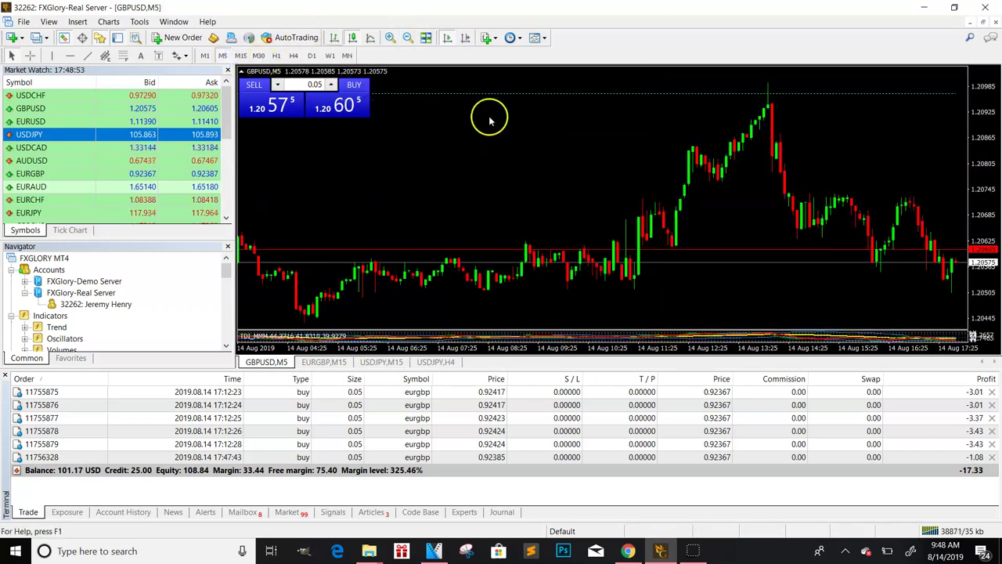
# - Draw trendlines on GBPUSD M5 along the 14 August rally, its pullback, the rise to the day's peak and the drop after it
pyautogui.click(663, 220)
pyautogui.click(389, 75)
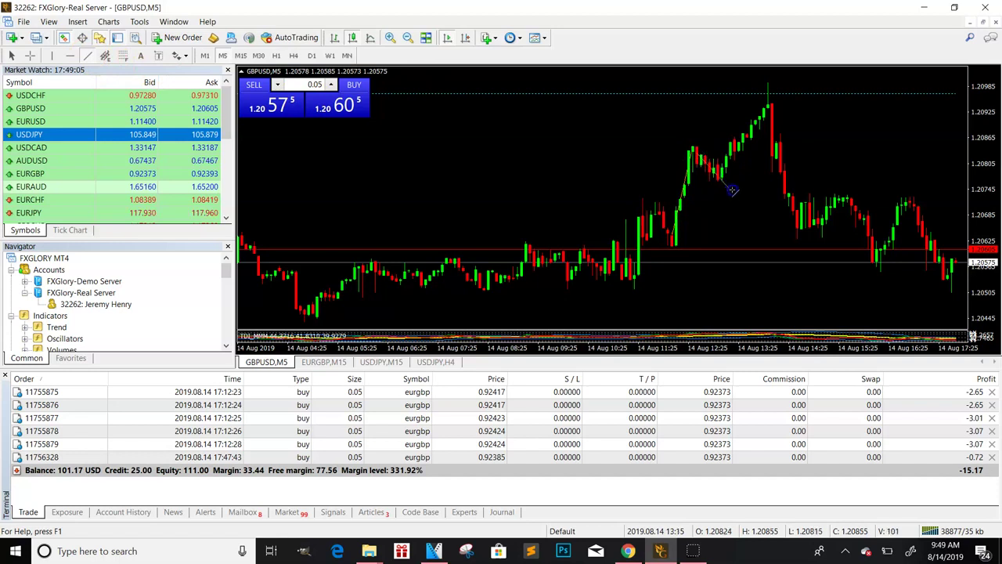
pyautogui.click(88, 55)
pyautogui.click(737, 177)
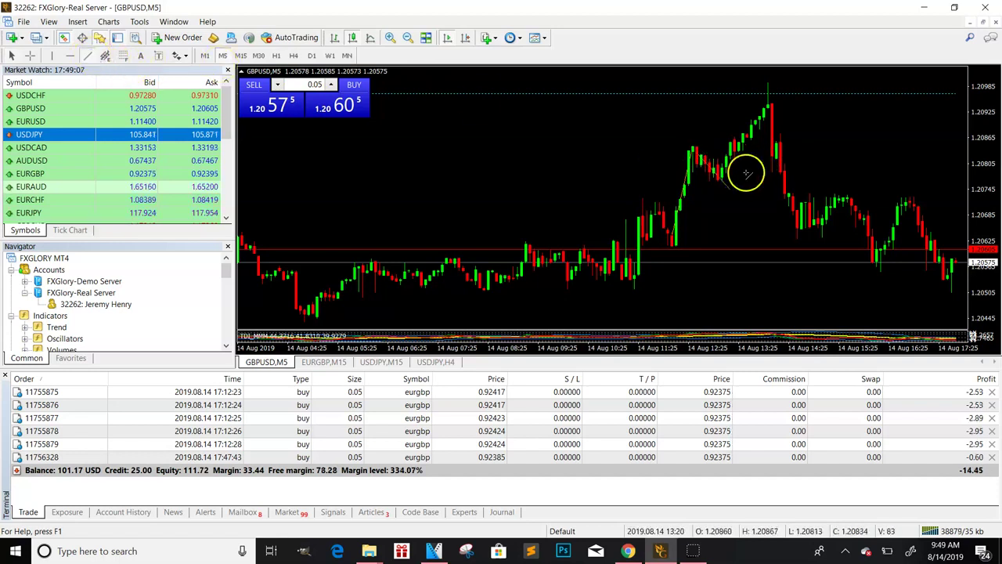
pyautogui.moveTo(738, 177)
pyautogui.mouseDown()
pyautogui.moveTo(770, 100)
pyautogui.moveTo(805, 228)
pyautogui.mouseUp()
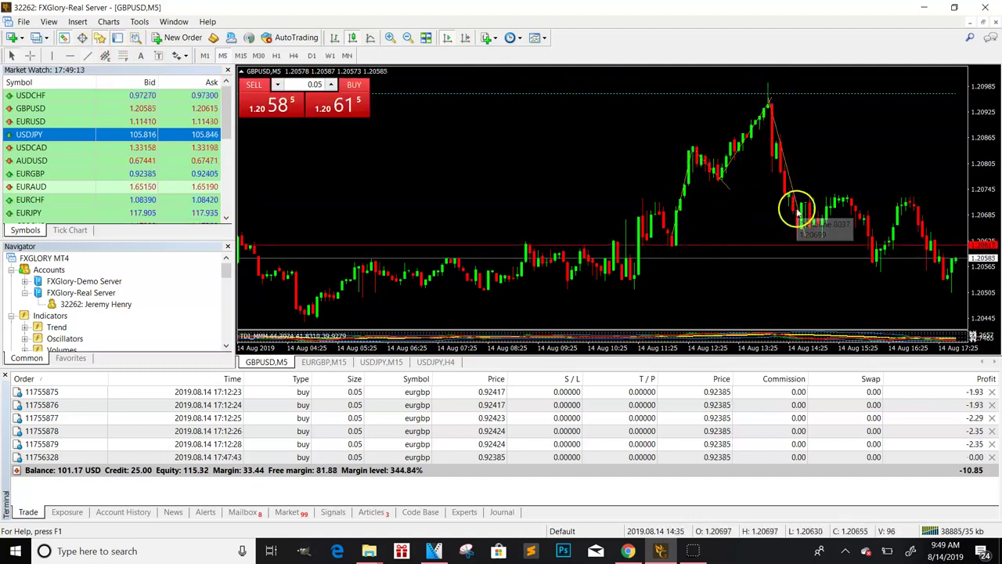
pyautogui.hscroll(-10, 788, 217)
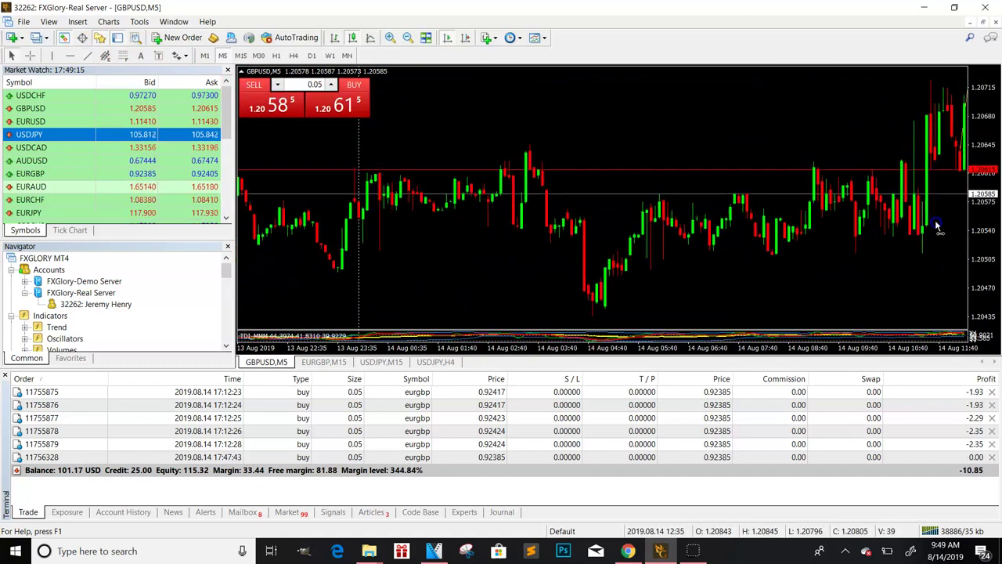
pyautogui.hscroll(8, 756, 168)
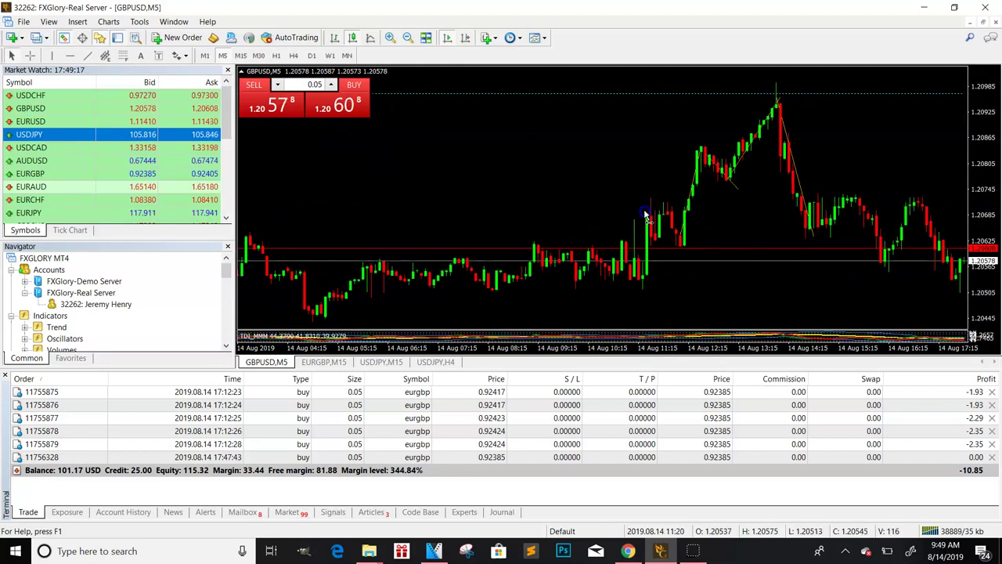
pyautogui.hscroll(1, 645, 215)
pyautogui.moveTo(656, 219)
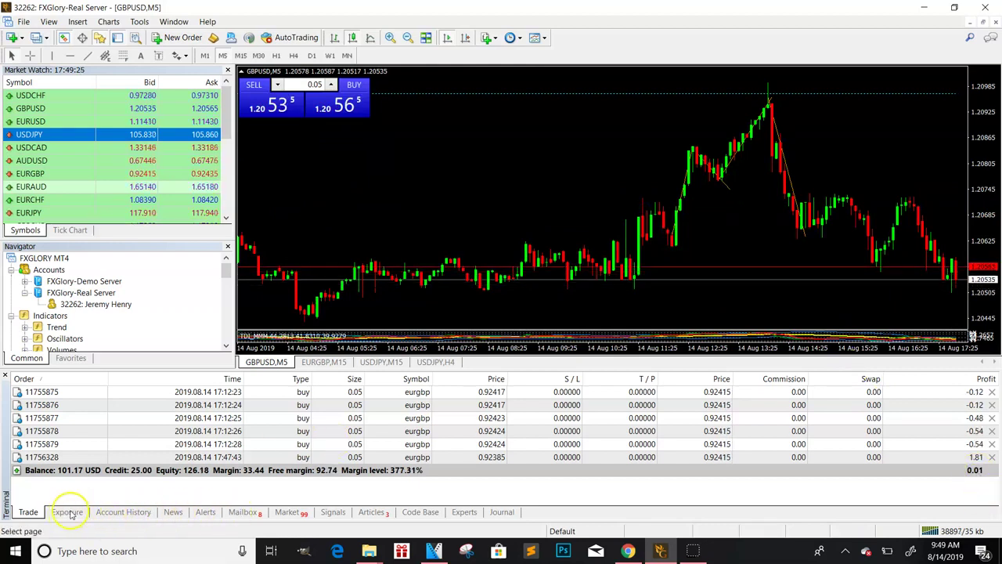
# - Return to the EURGBP M15 chart and close the 0.05-lot buy opened at 0.92385
pyautogui.click(319, 363)
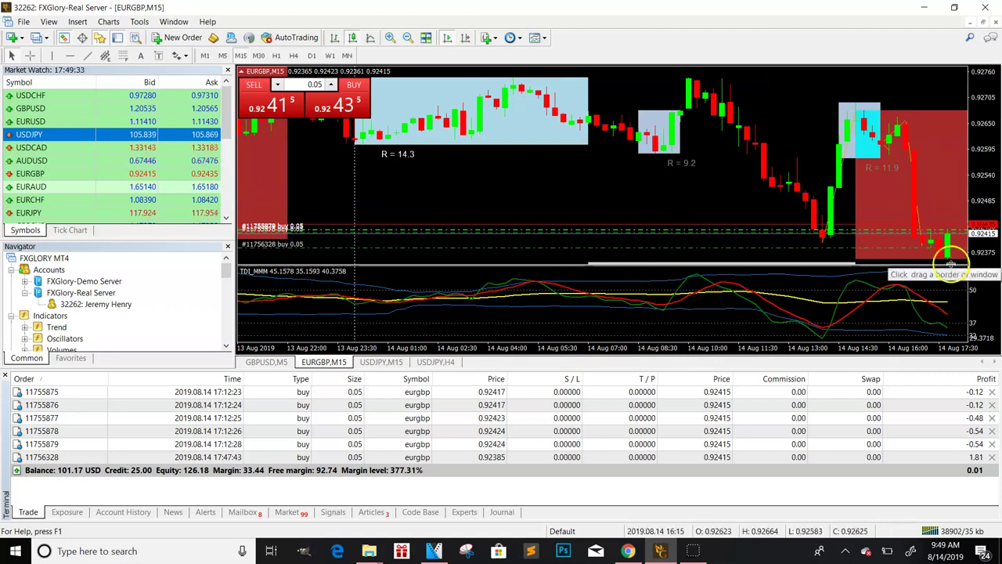
pyautogui.click(992, 457)
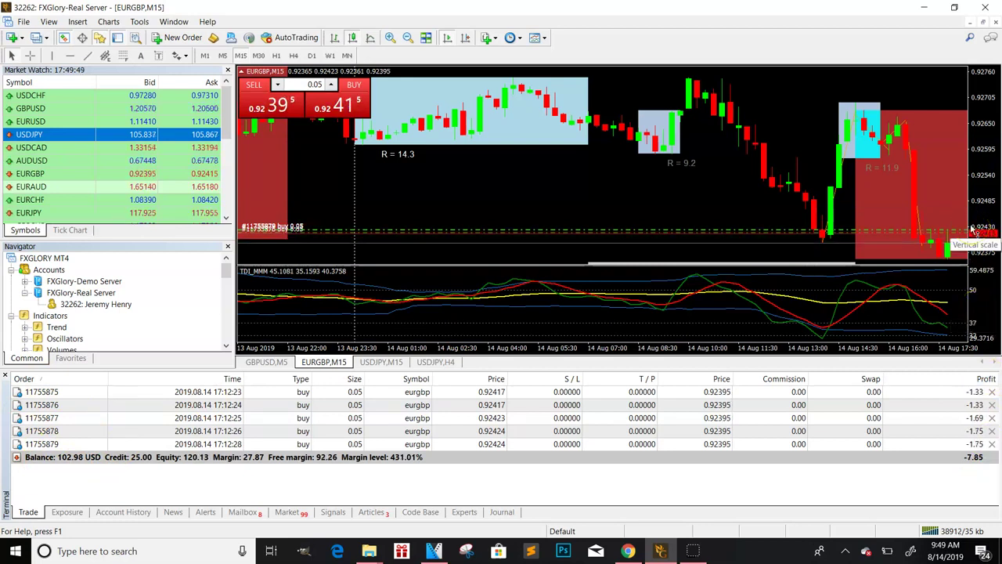
pyautogui.click(789, 261)
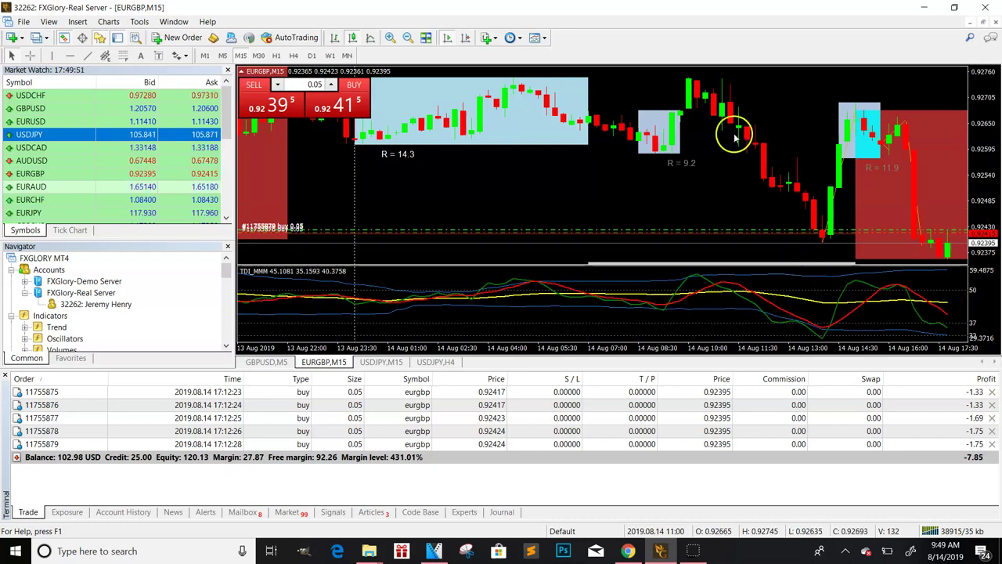
# - Examine the EURGBP M15 price swings and session boxes from 5 to 14 August
pyautogui.scroll(5, 707, 134)
pyautogui.scroll(3, 521, 167)
pyautogui.click(391, 37)
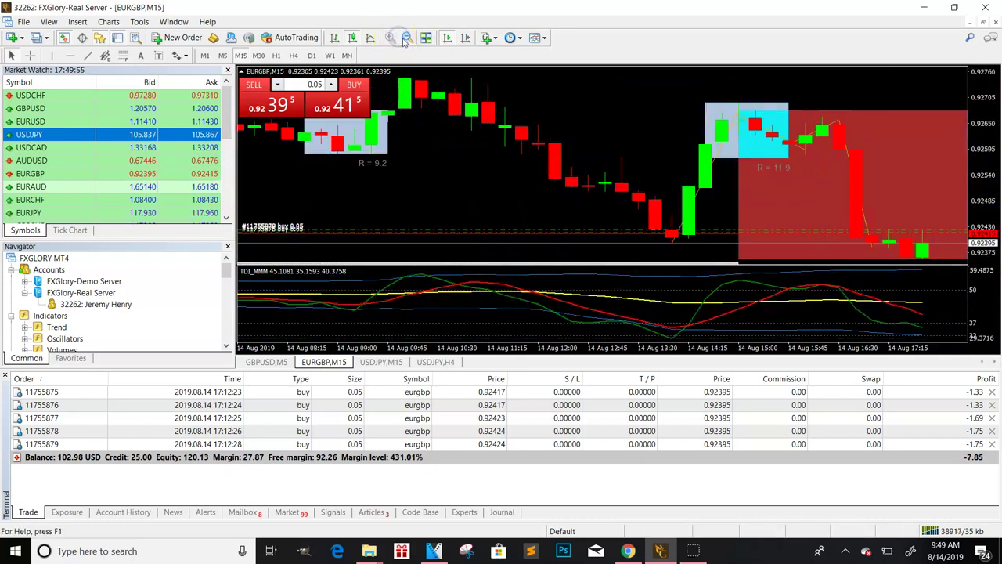
pyautogui.click(407, 38)
pyautogui.click(406, 38)
pyautogui.click(407, 38)
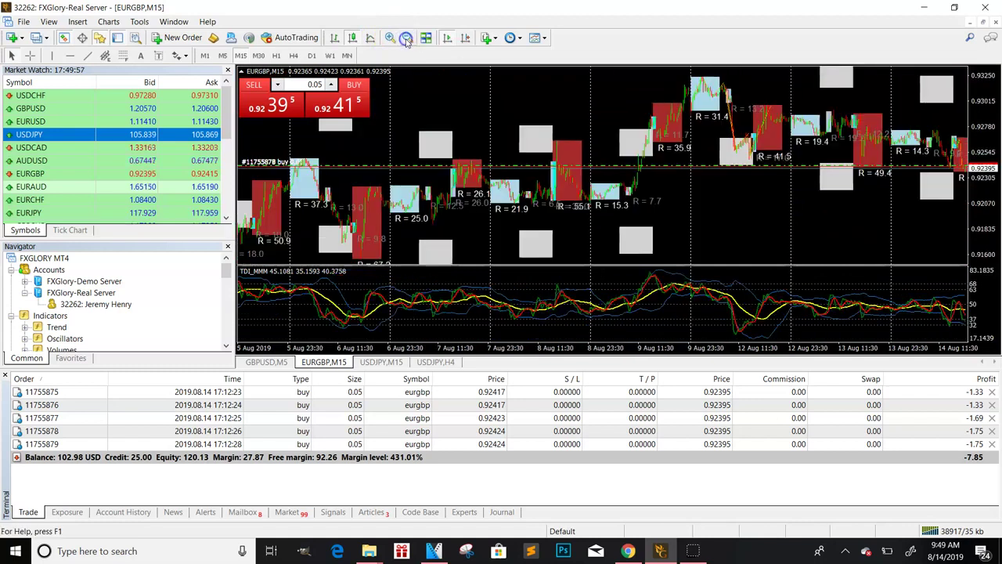
pyautogui.click(394, 39)
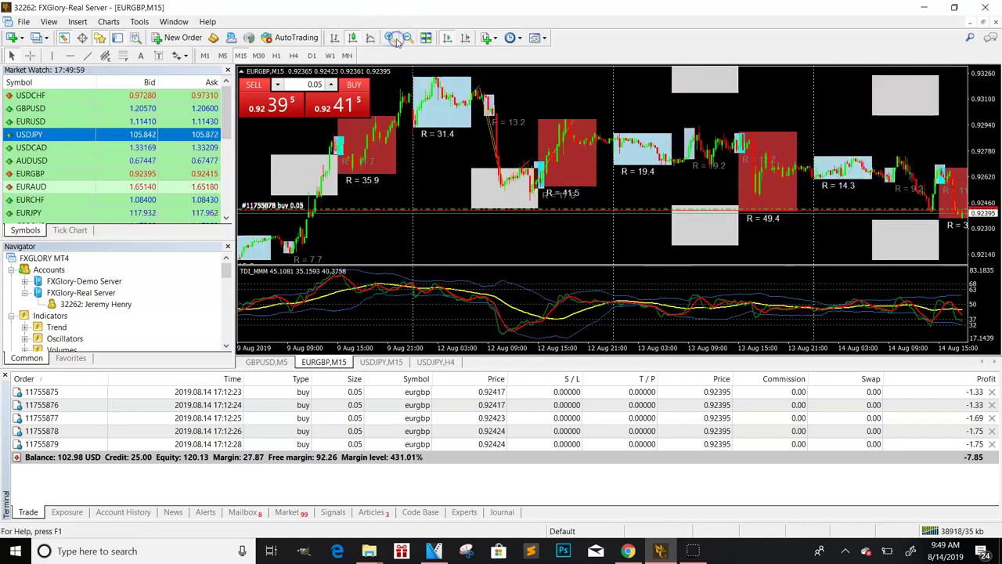
pyautogui.click(393, 39)
pyautogui.click(393, 39)
pyautogui.click(394, 39)
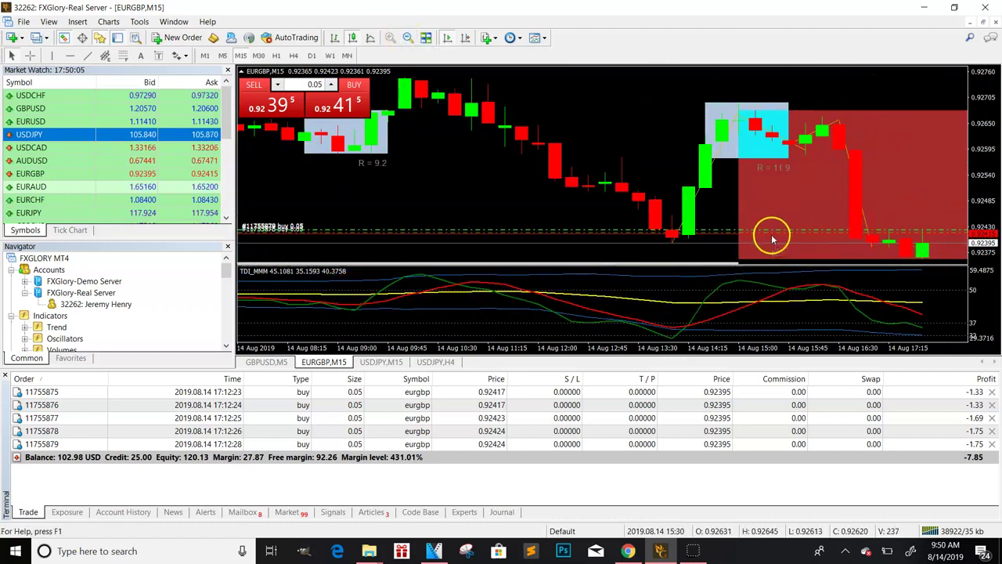
# - Set the stop loss of the buy opened at 17:12:23 to 0.92353 and collapse the TDI_MMM pane to a thin strip
pyautogui.moveTo(772, 235); pyautogui.dragTo(786, 262)
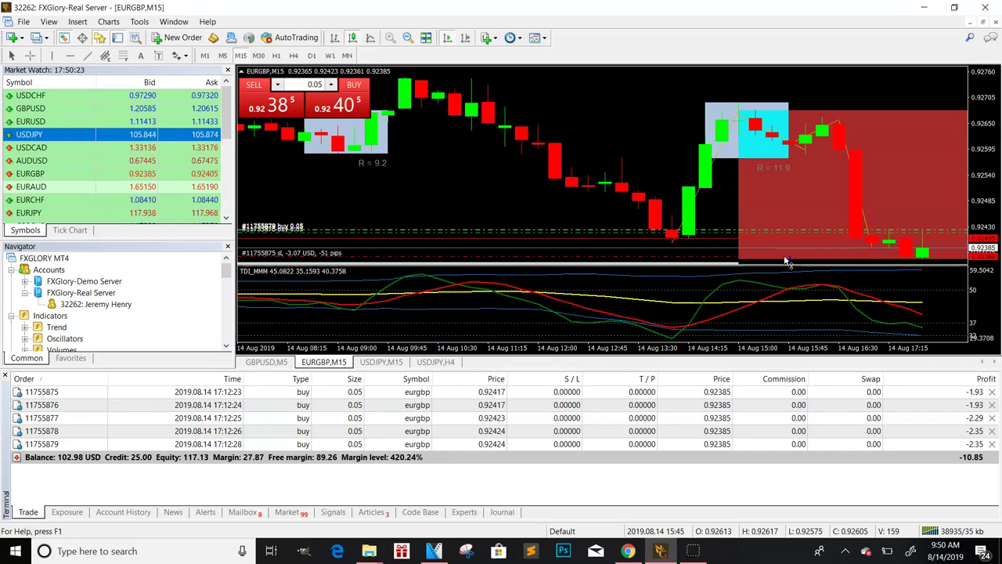
pyautogui.moveTo(785, 261); pyautogui.dragTo(806, 264)
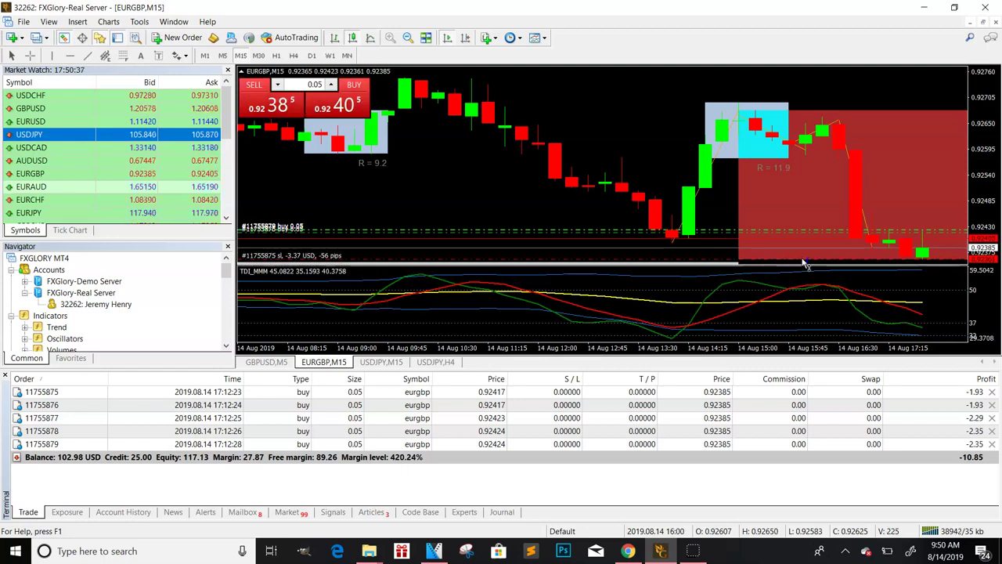
pyautogui.moveTo(806, 263); pyautogui.dragTo(820, 251)
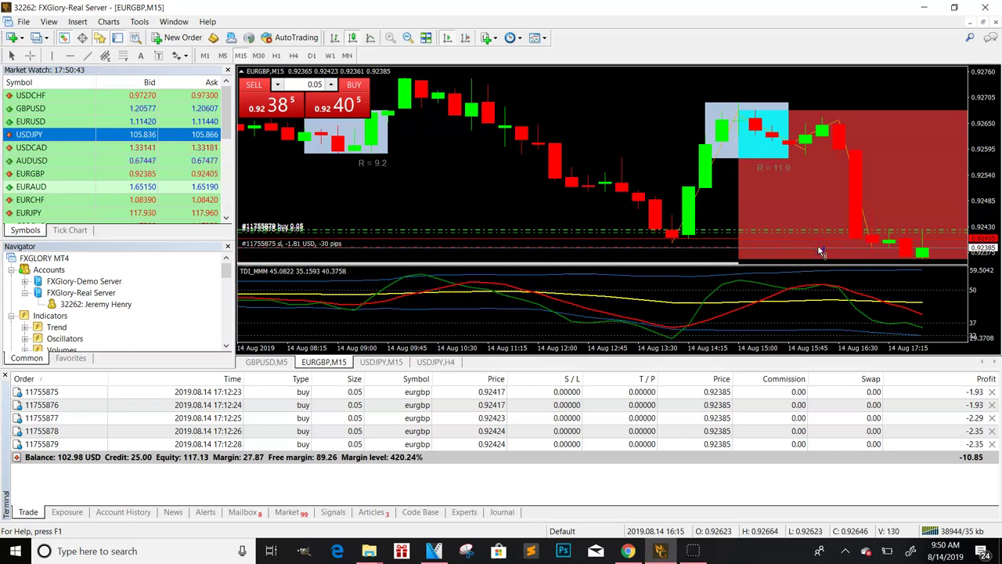
pyautogui.moveTo(818, 249); pyautogui.dragTo(904, 329)
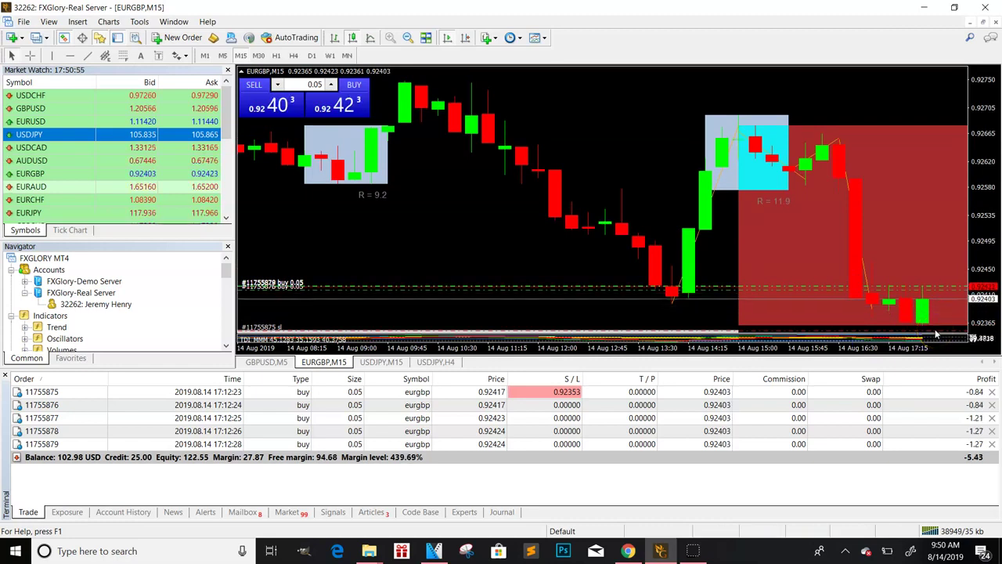
# - Set the take profit of the EURGBP buy opened at 17:12:25 to 0.92540
pyautogui.click(932, 309)
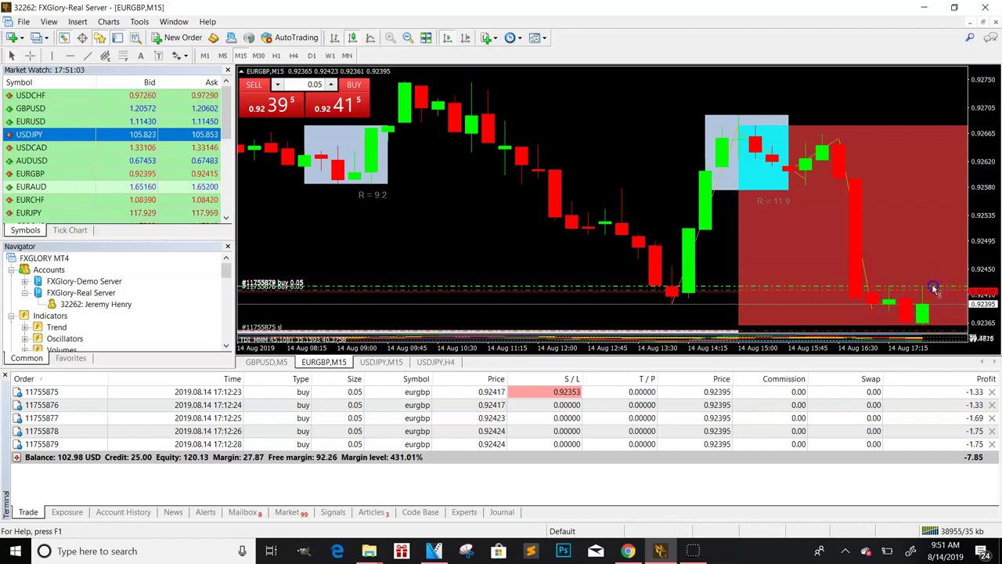
pyautogui.moveTo(934, 290); pyautogui.dragTo(966, 215)
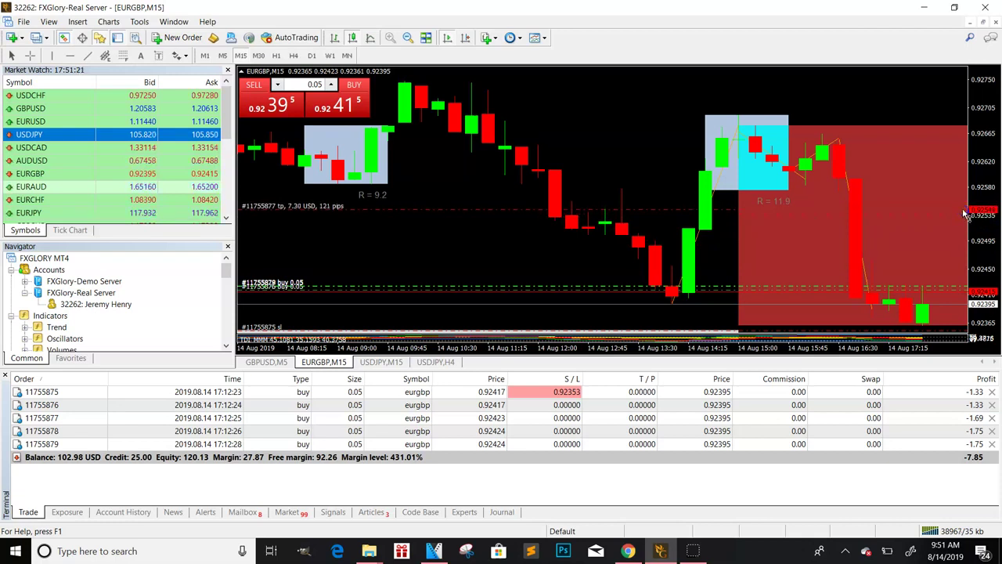
pyautogui.moveTo(966, 216); pyautogui.dragTo(966, 217)
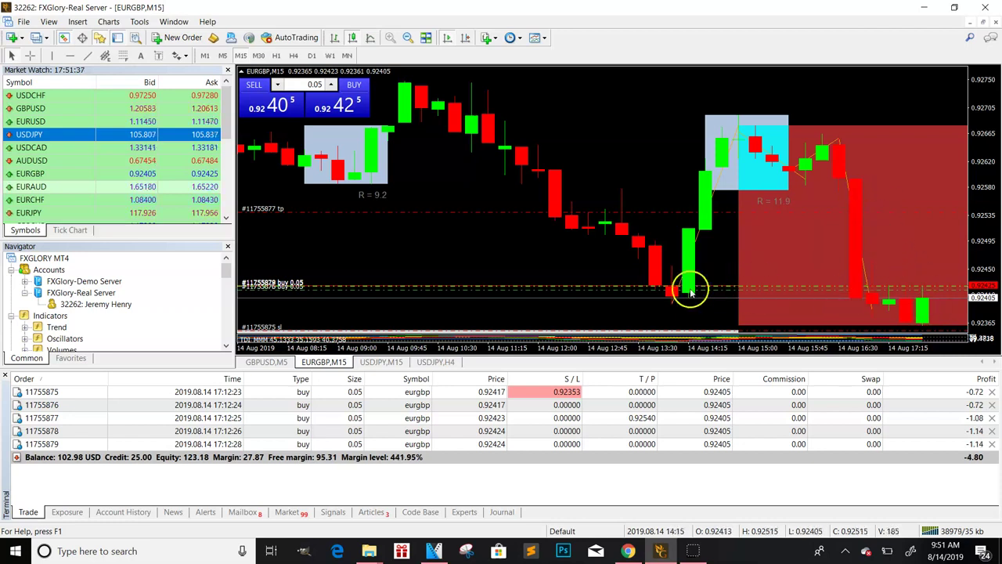
# - Change the trade volume to 0.00 and close all remaining EURGBP buy positions
pyautogui.doubleClick(319, 85)
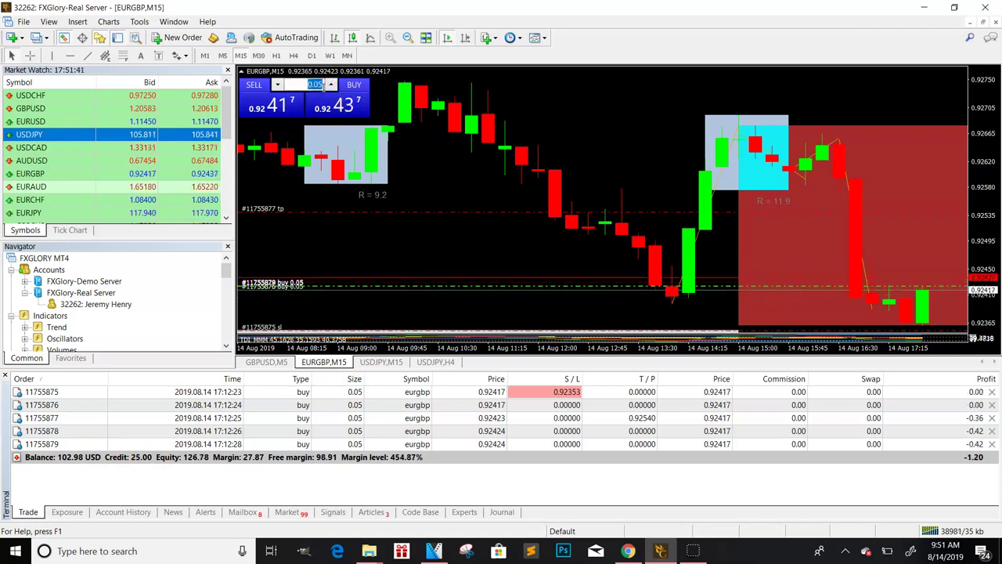
pyautogui.click(324, 86)
pyautogui.press('BackSpace')
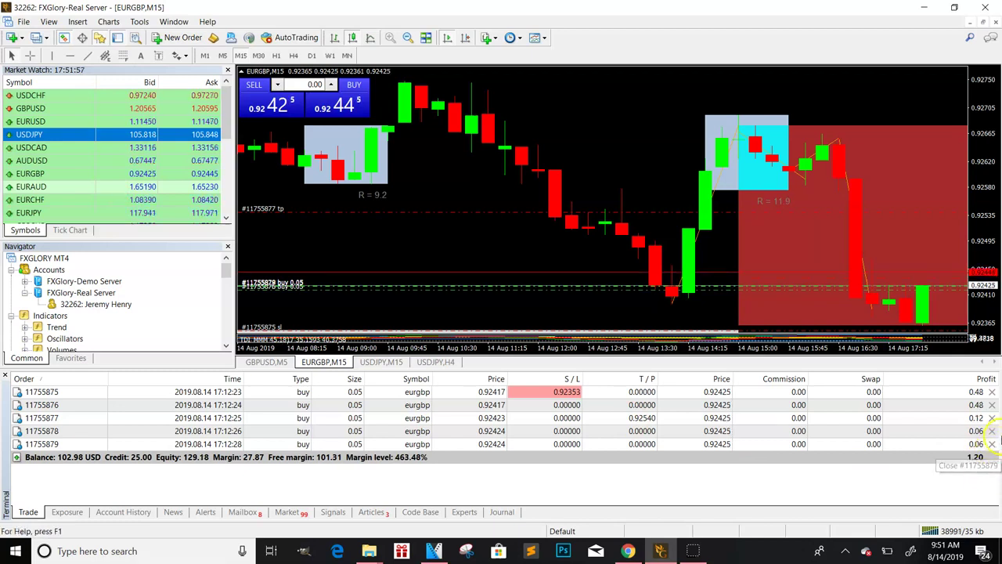
pyautogui.click(992, 391)
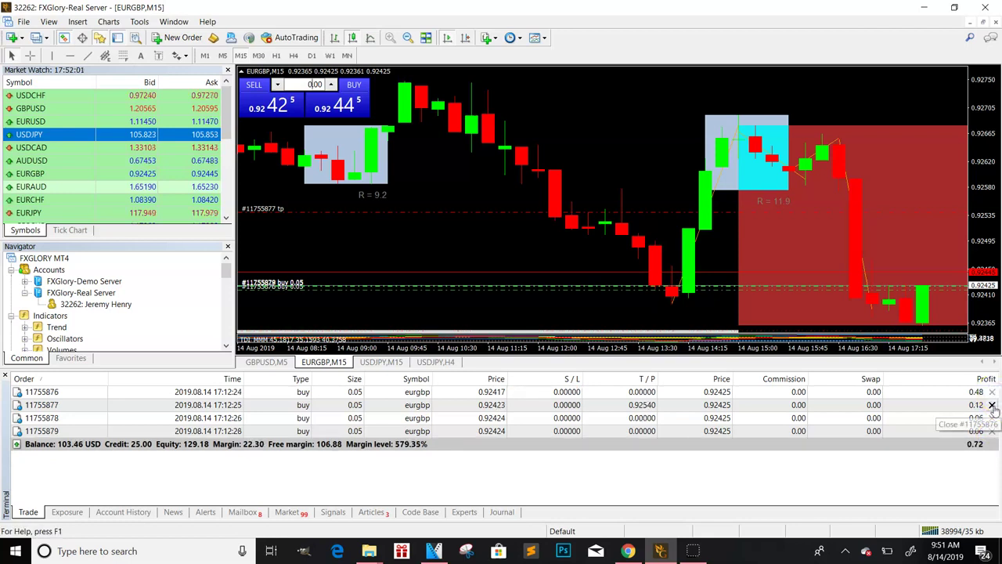
pyautogui.click(992, 405)
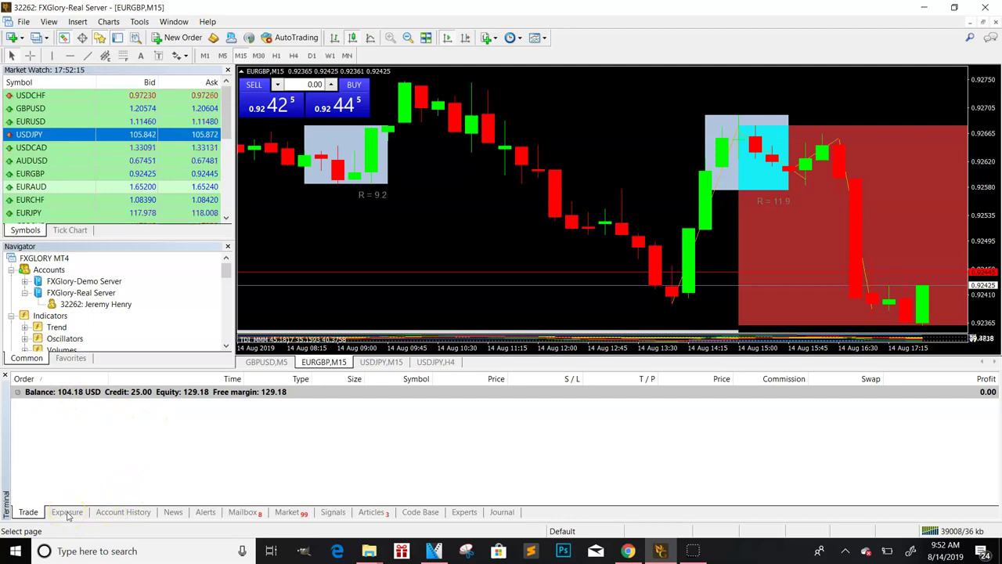
# - Review the closed trades and the totals line at the end of the account history
pyautogui.click(132, 513)
pyautogui.moveTo(995, 432); pyautogui.dragTo(996, 483)
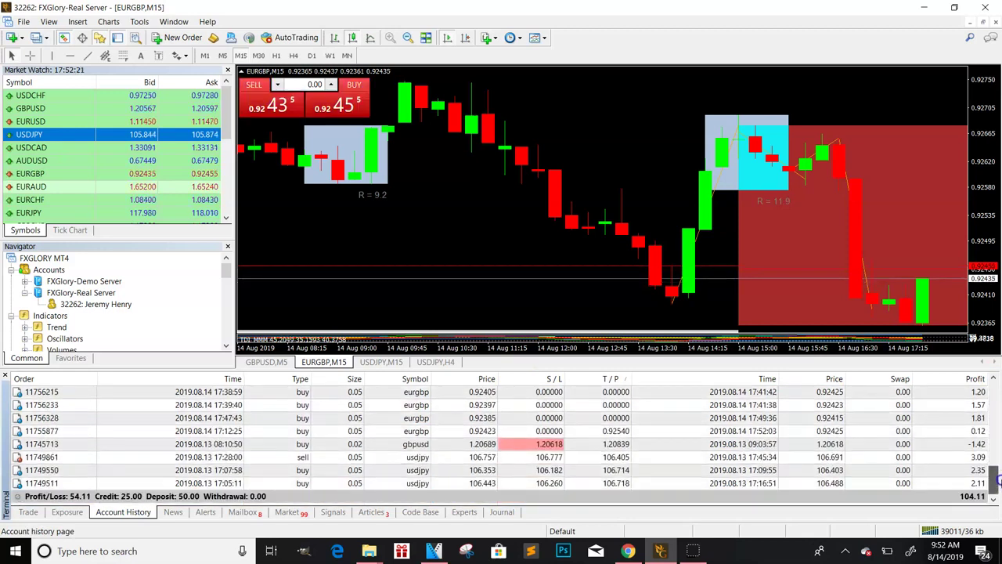
pyautogui.moveTo(996, 479)
pyautogui.mouseDown()
pyautogui.moveTo(998, 386)
pyautogui.moveTo(997, 480)
pyautogui.mouseUp()
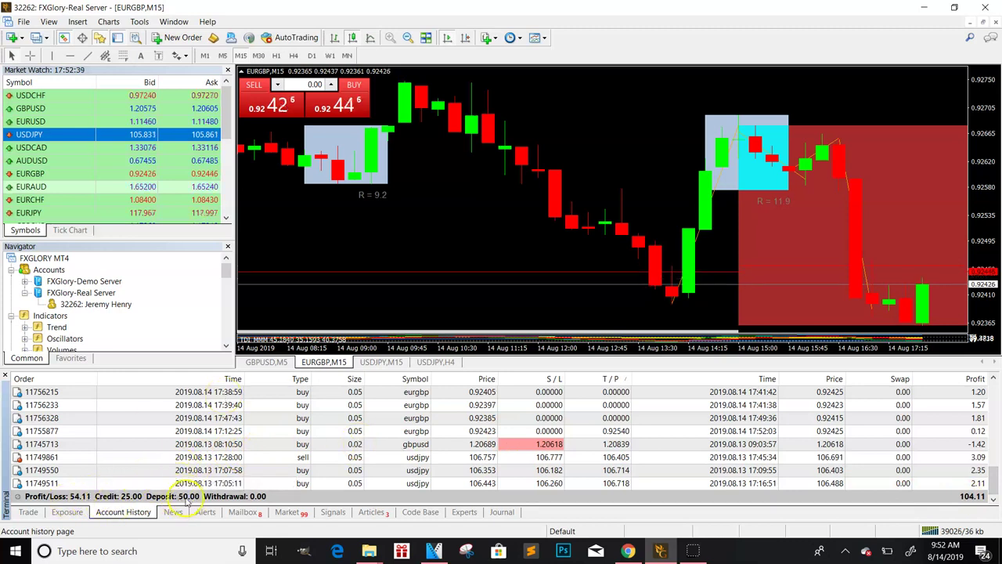
# - Enlarge the TDI_MMM pane to about the lower third of the EURGBP chart window, with 13 and 14 August in view
pyautogui.click(329, 364)
pyautogui.click(789, 297)
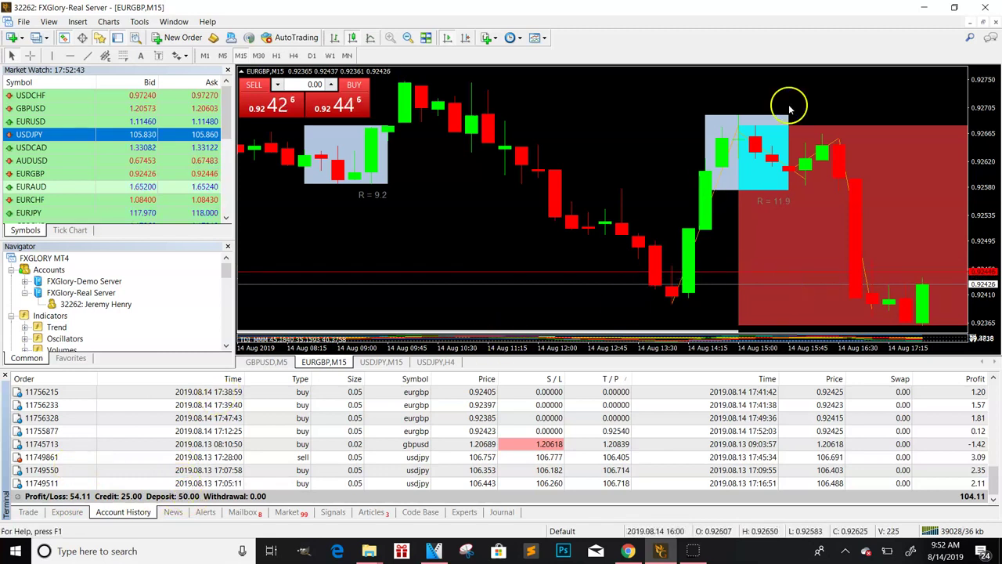
pyautogui.click(408, 39)
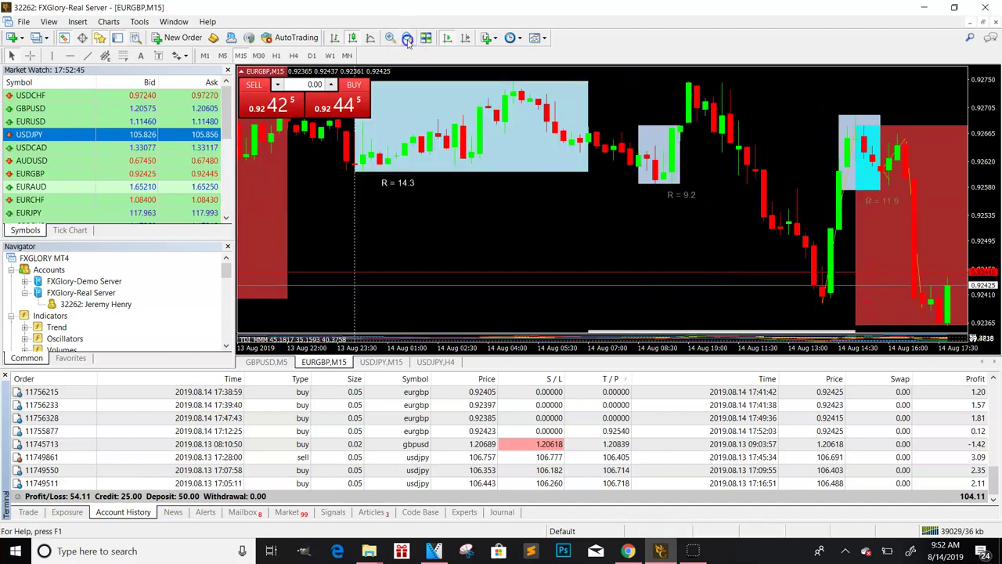
pyautogui.click(407, 39)
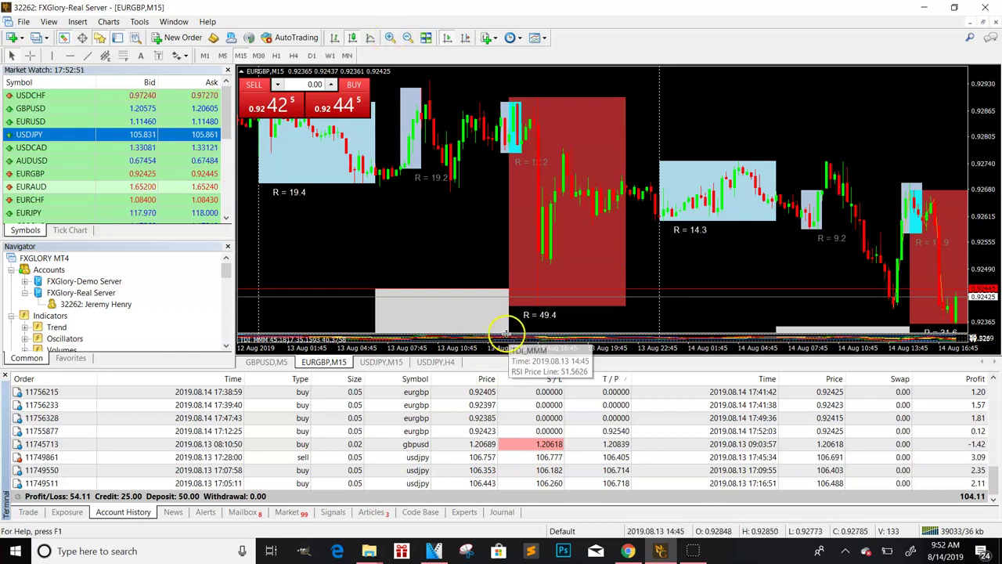
pyautogui.moveTo(506, 333); pyautogui.dragTo(515, 247)
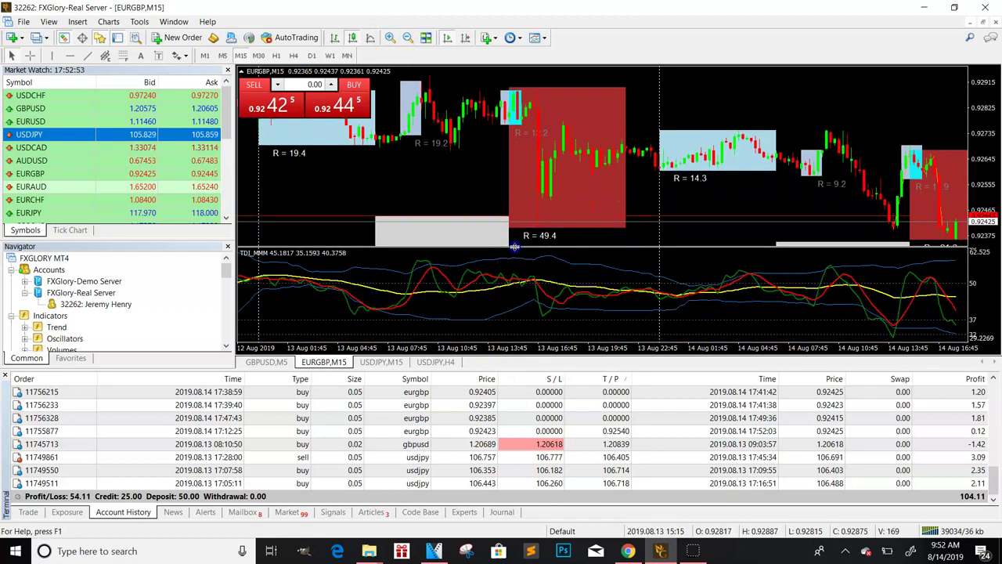